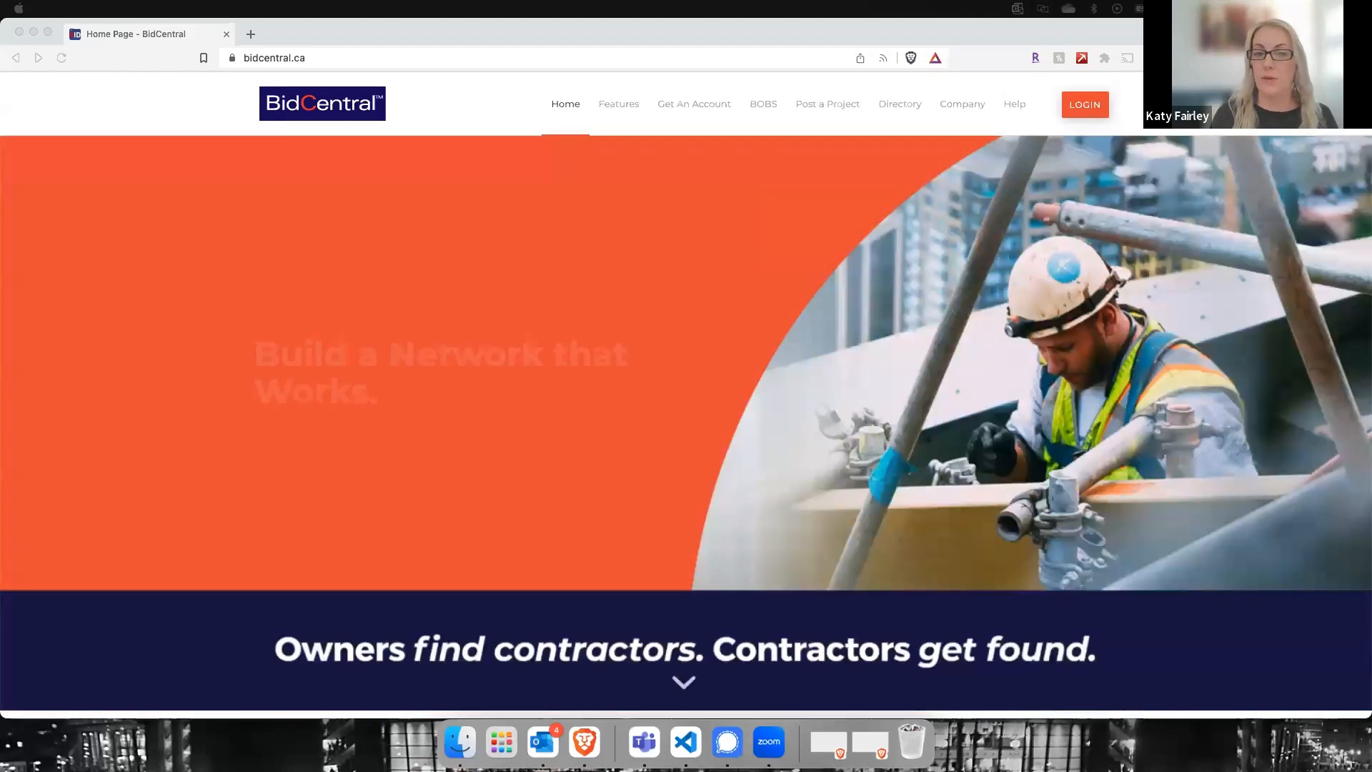
Step: Open the BOBS project listings and launch the BOBS wizard for the PRINCE RUPERT - PRR Emergency Department Renovations project
click(160, 289)
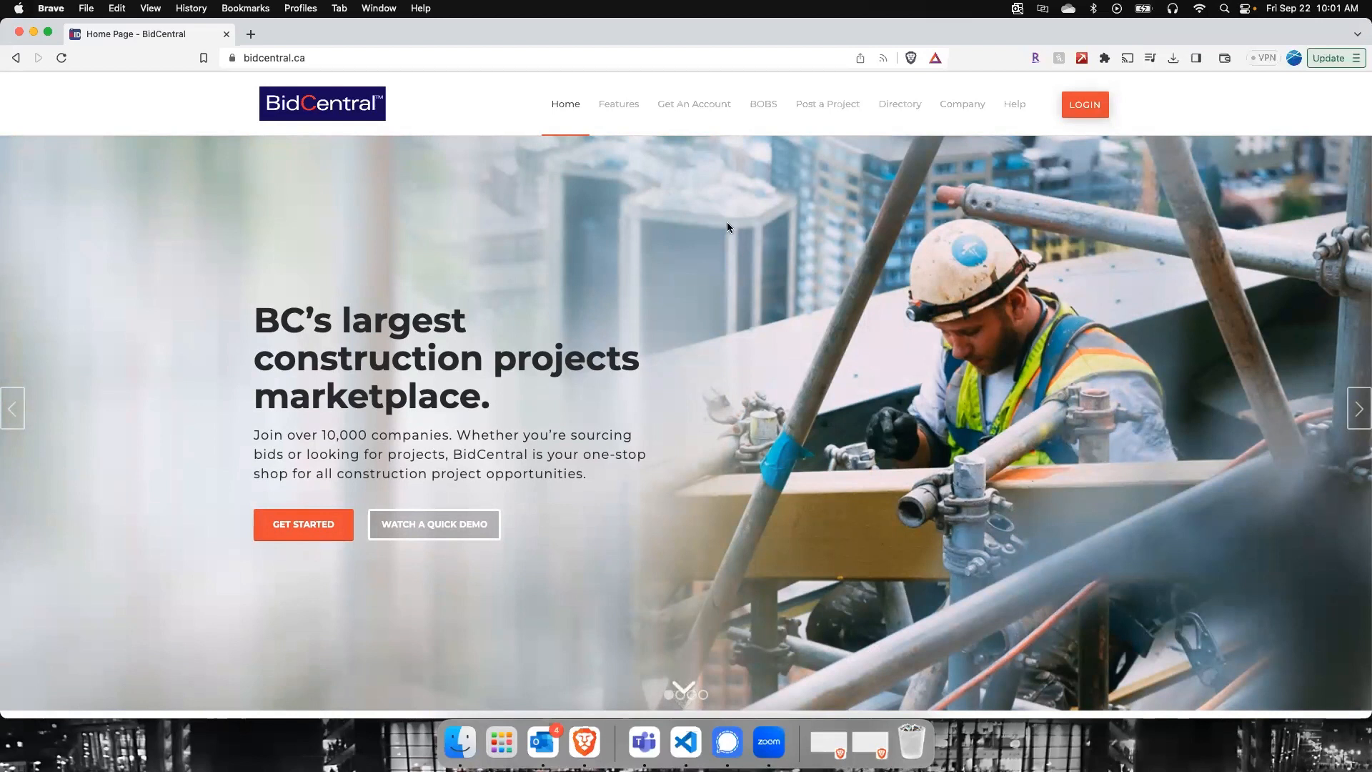
mouse_move(764, 106)
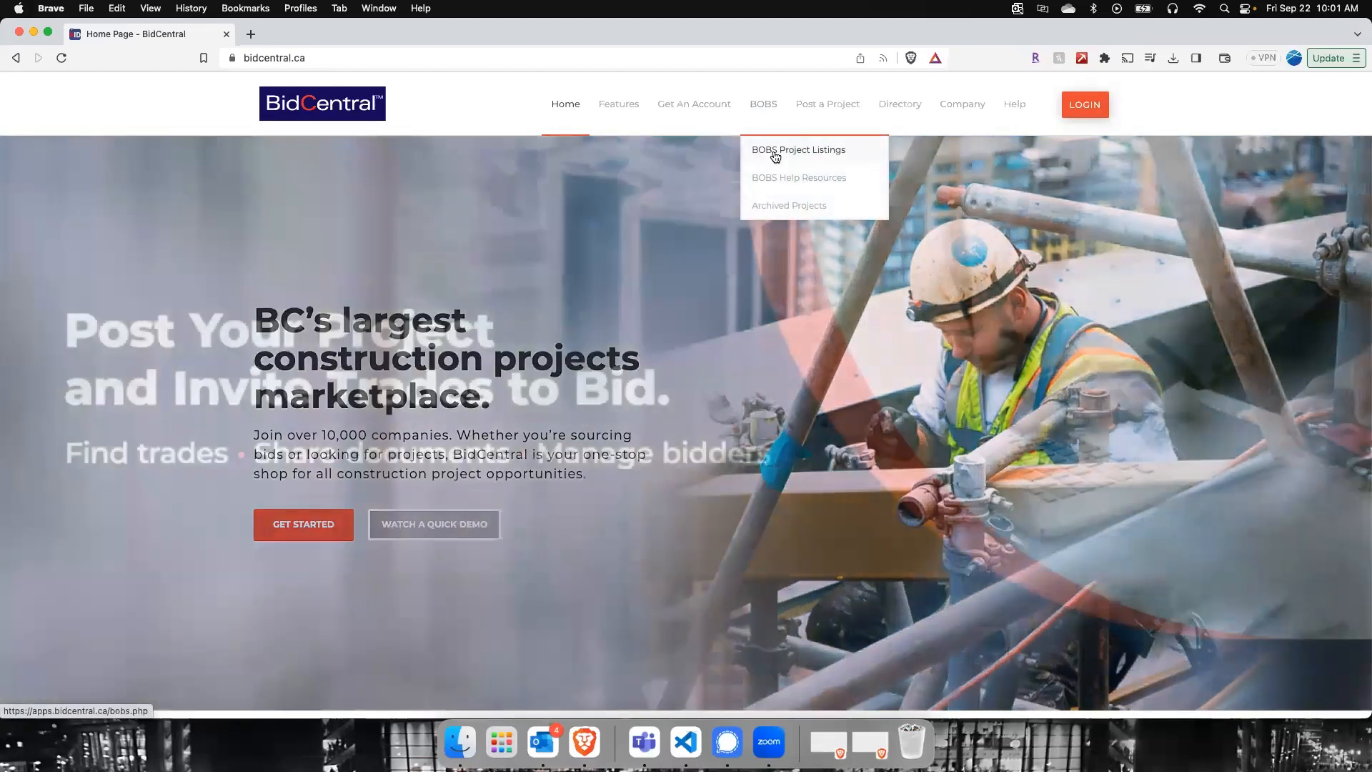
click(774, 151)
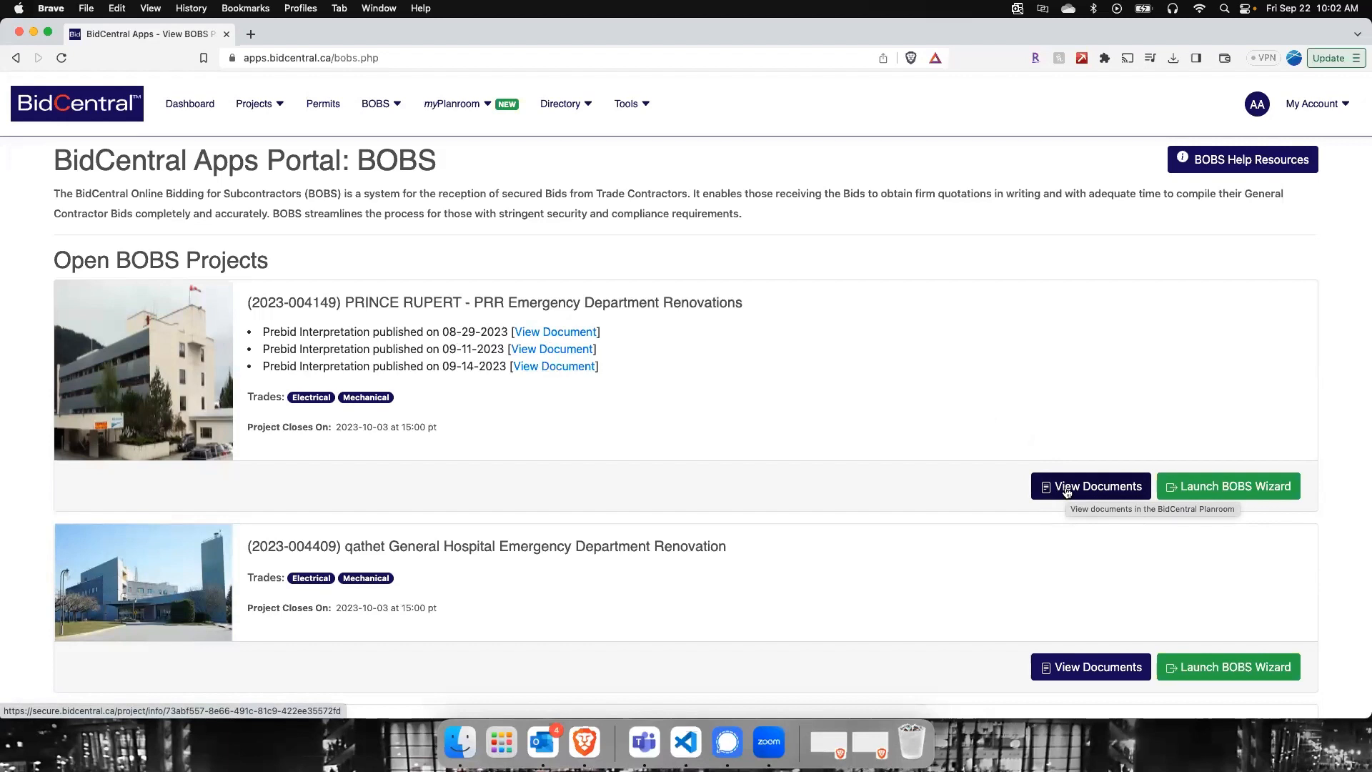
click(1190, 493)
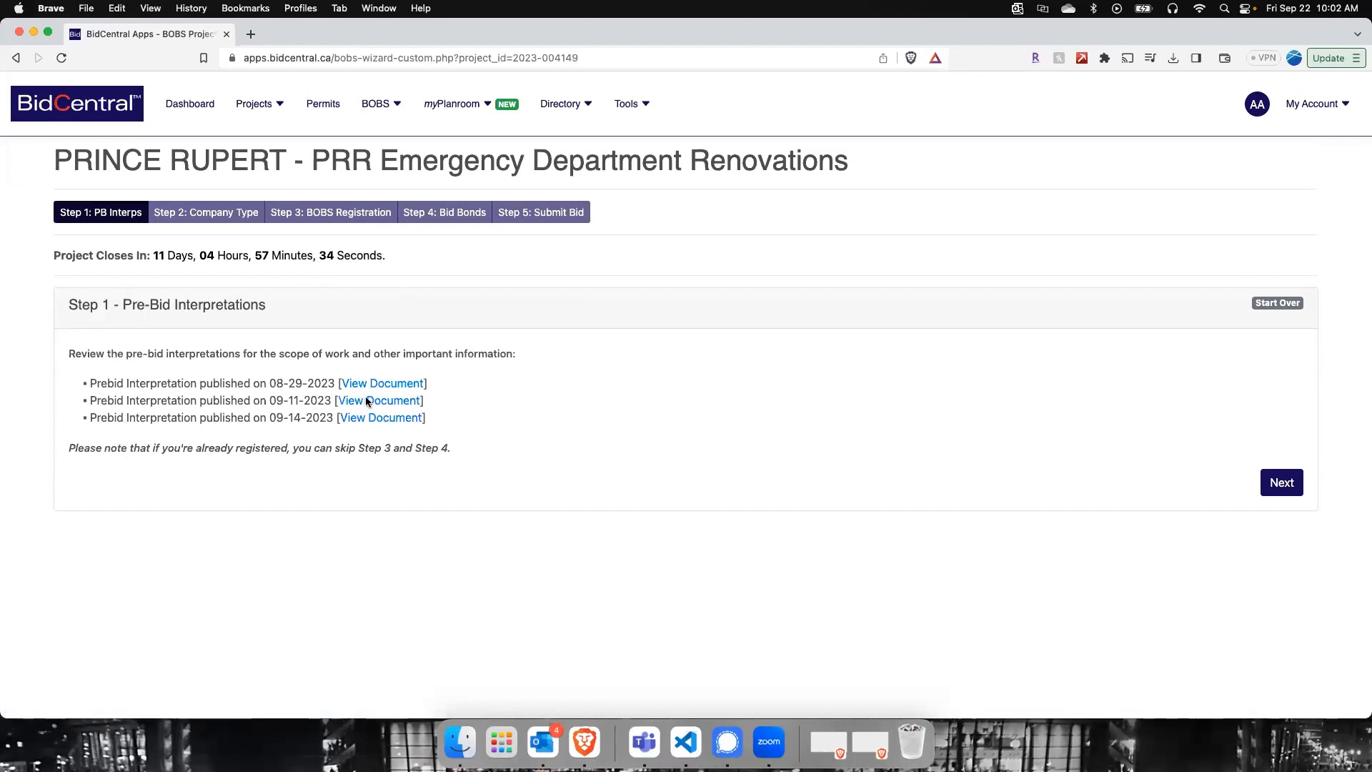
Step: Proceed past the pre-bid interpretations, choose Trade Contractor as the company type and continue to the terms
click(1281, 483)
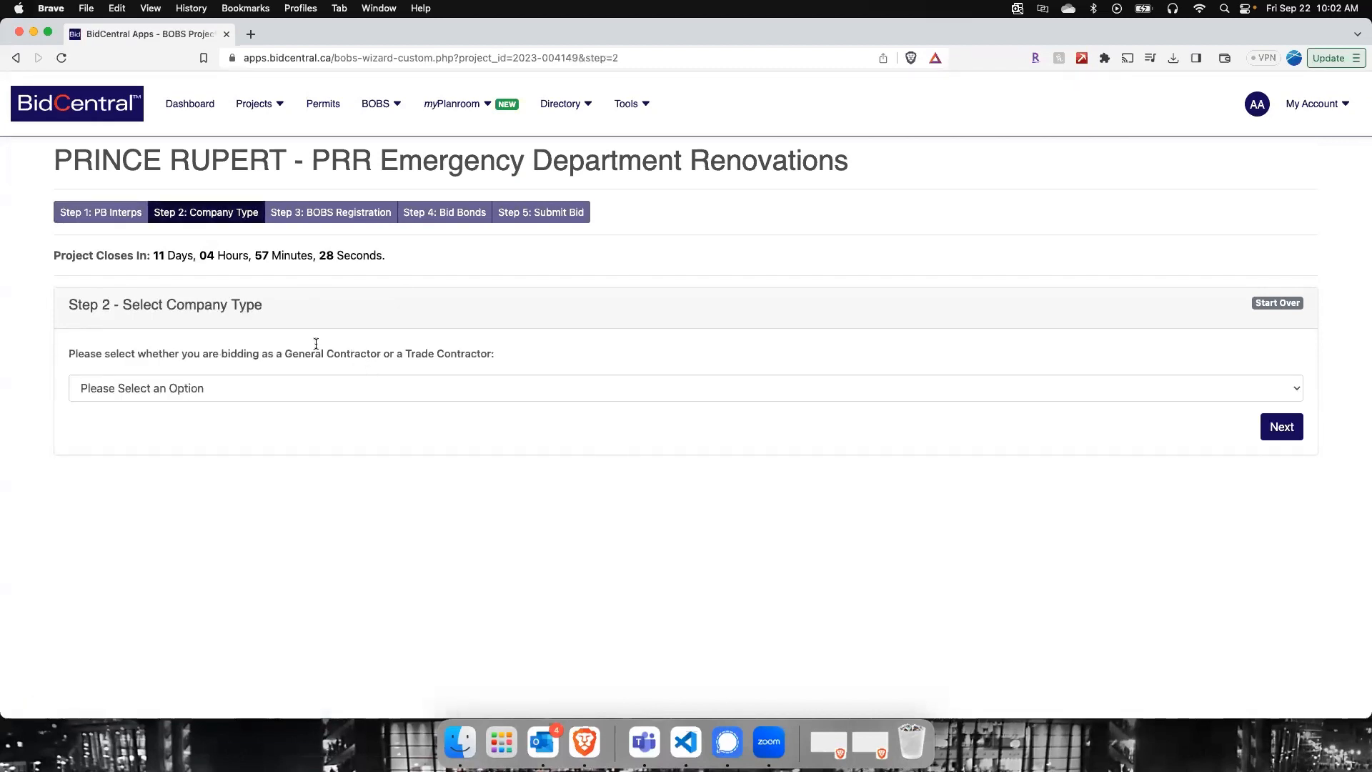
click(200, 386)
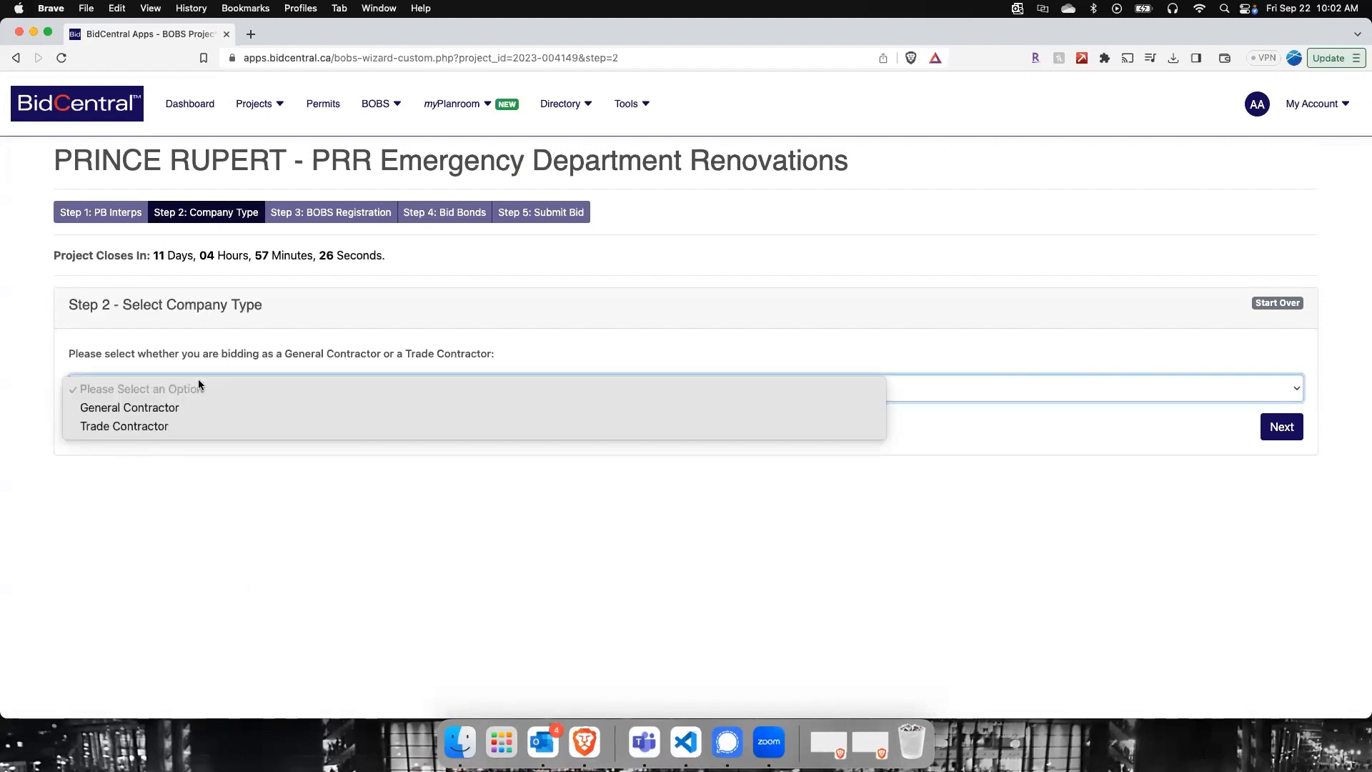
click(147, 427)
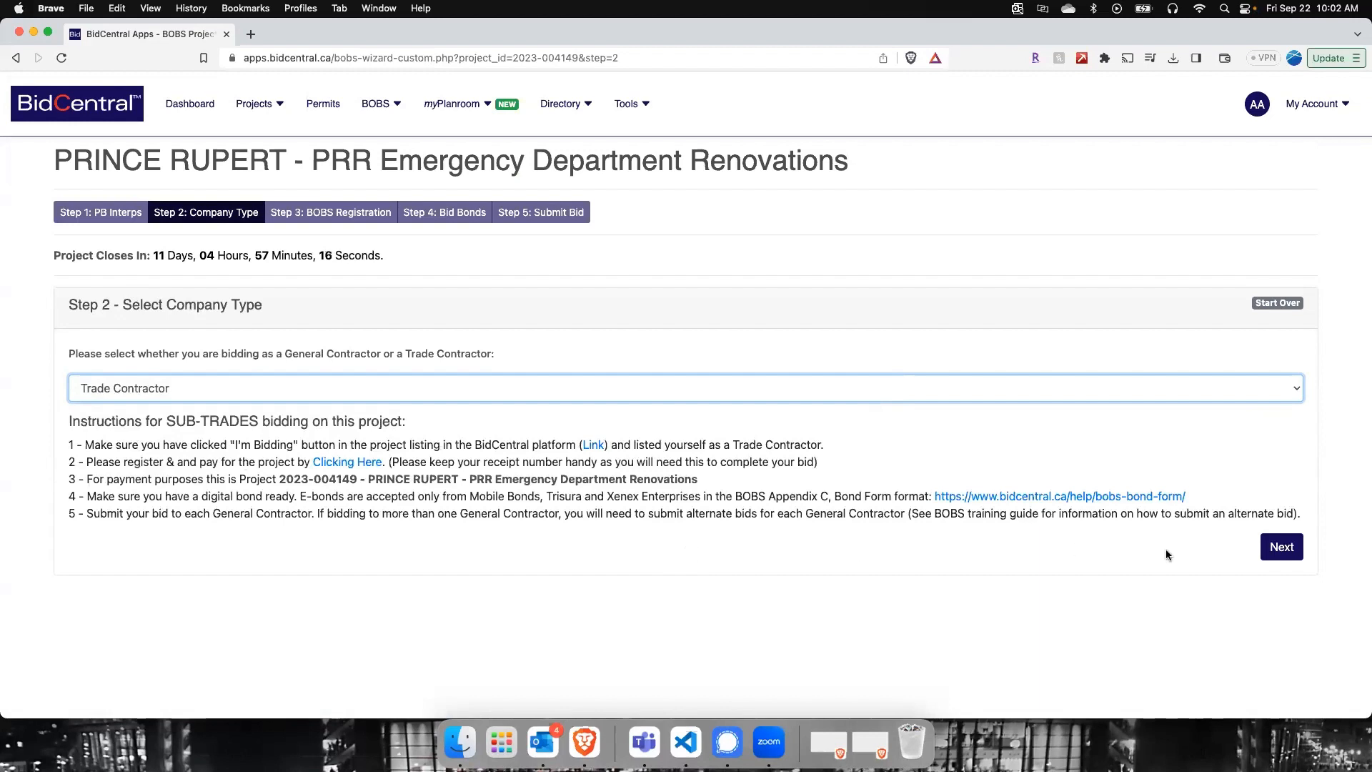
click(1279, 548)
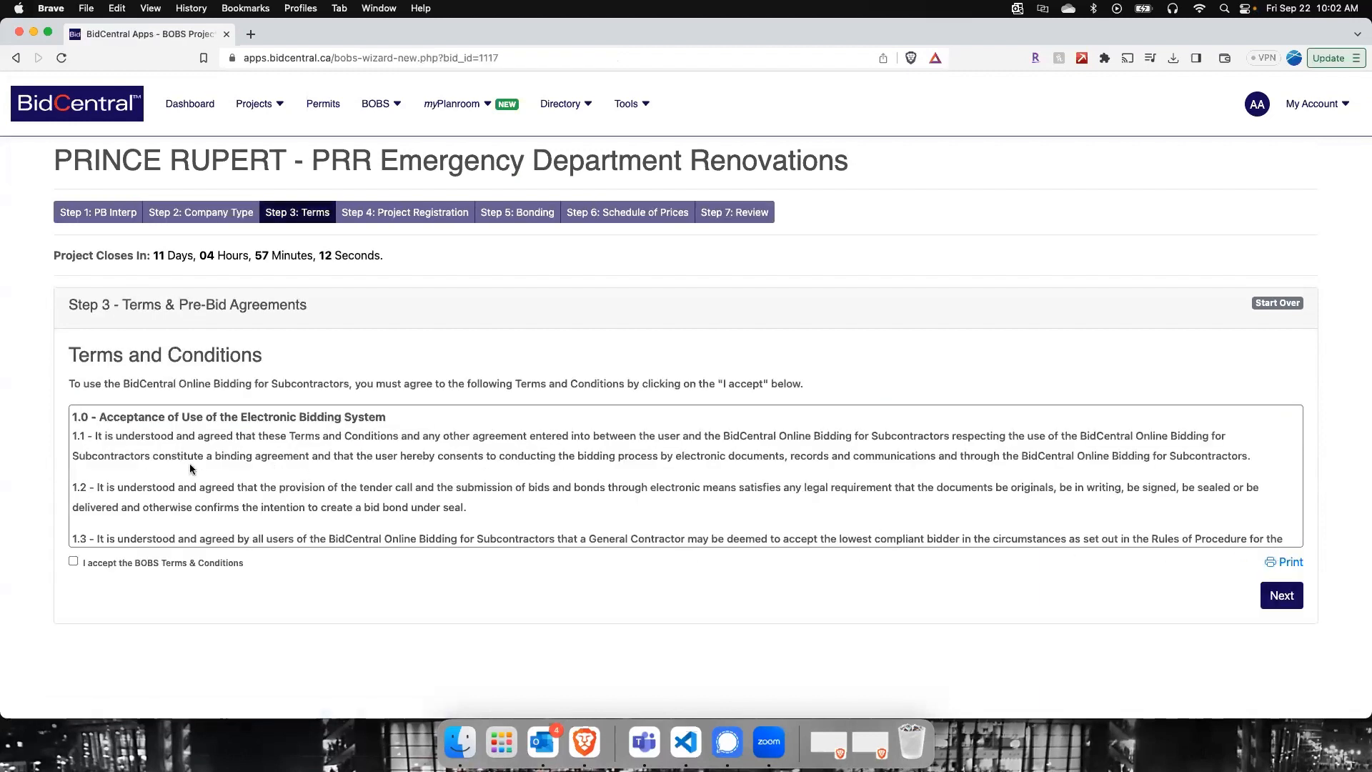
Step: Read through the BOBS Terms & Conditions, accept them and continue to project registration
scroll(233, 482, down, 10)
scroll(233, 481, down, 15)
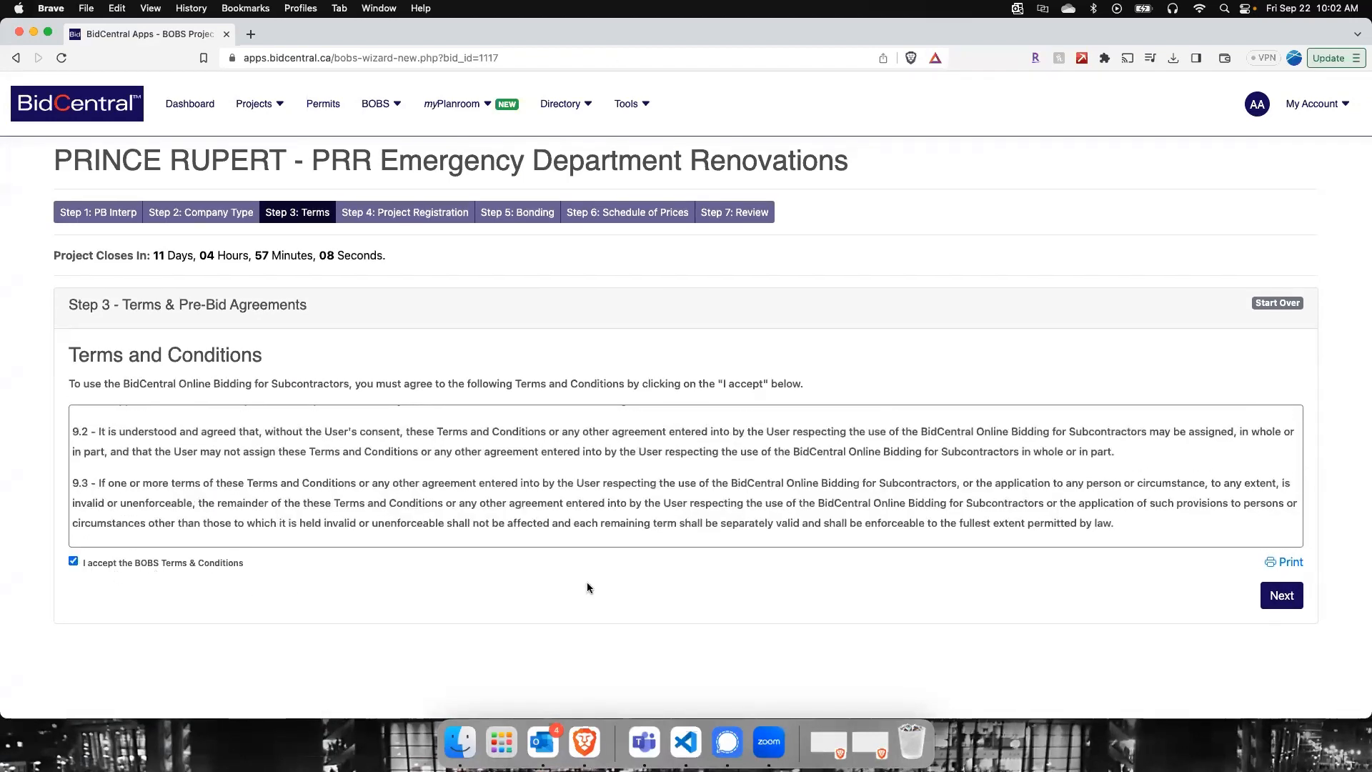
click(1273, 599)
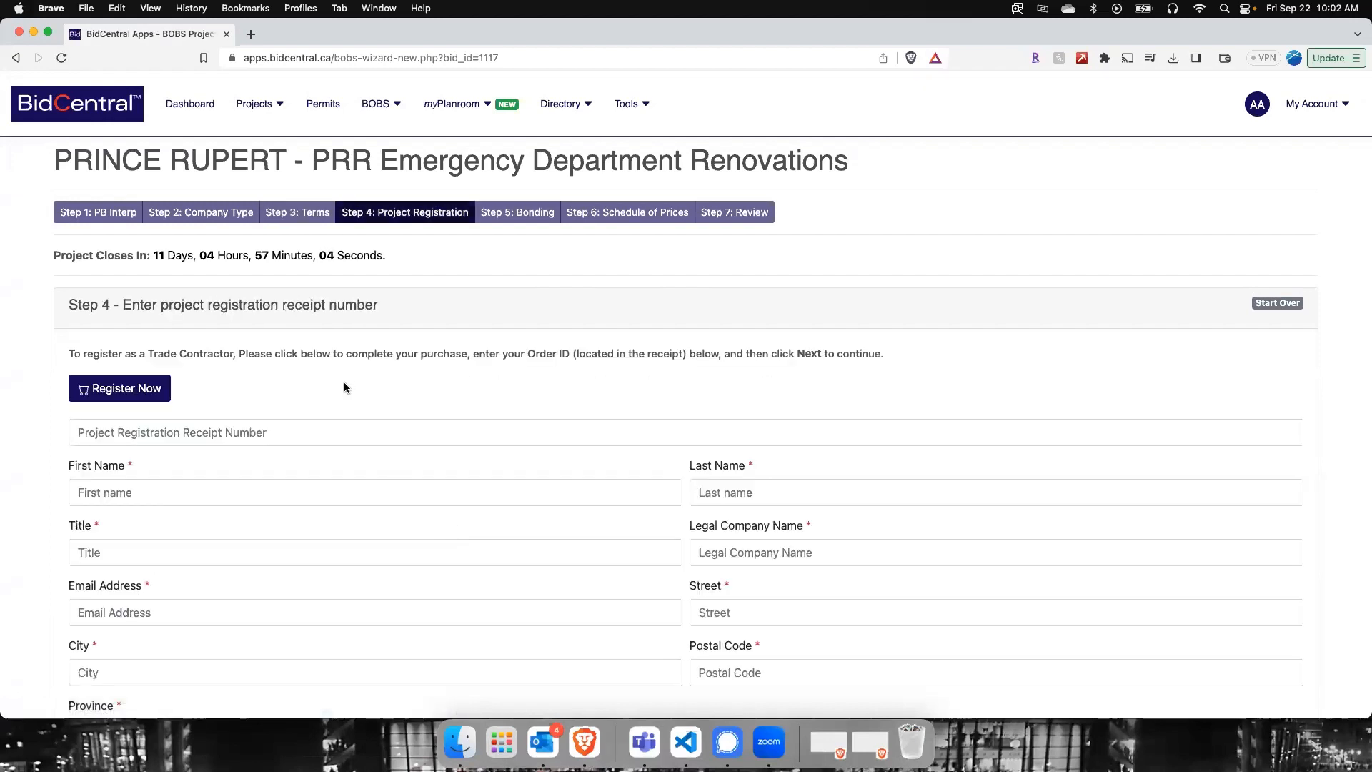
Step: View the trade contractor registration page and its BOBS fee payment form, and return to the wizard without paying
scroll(338, 383, down, 1)
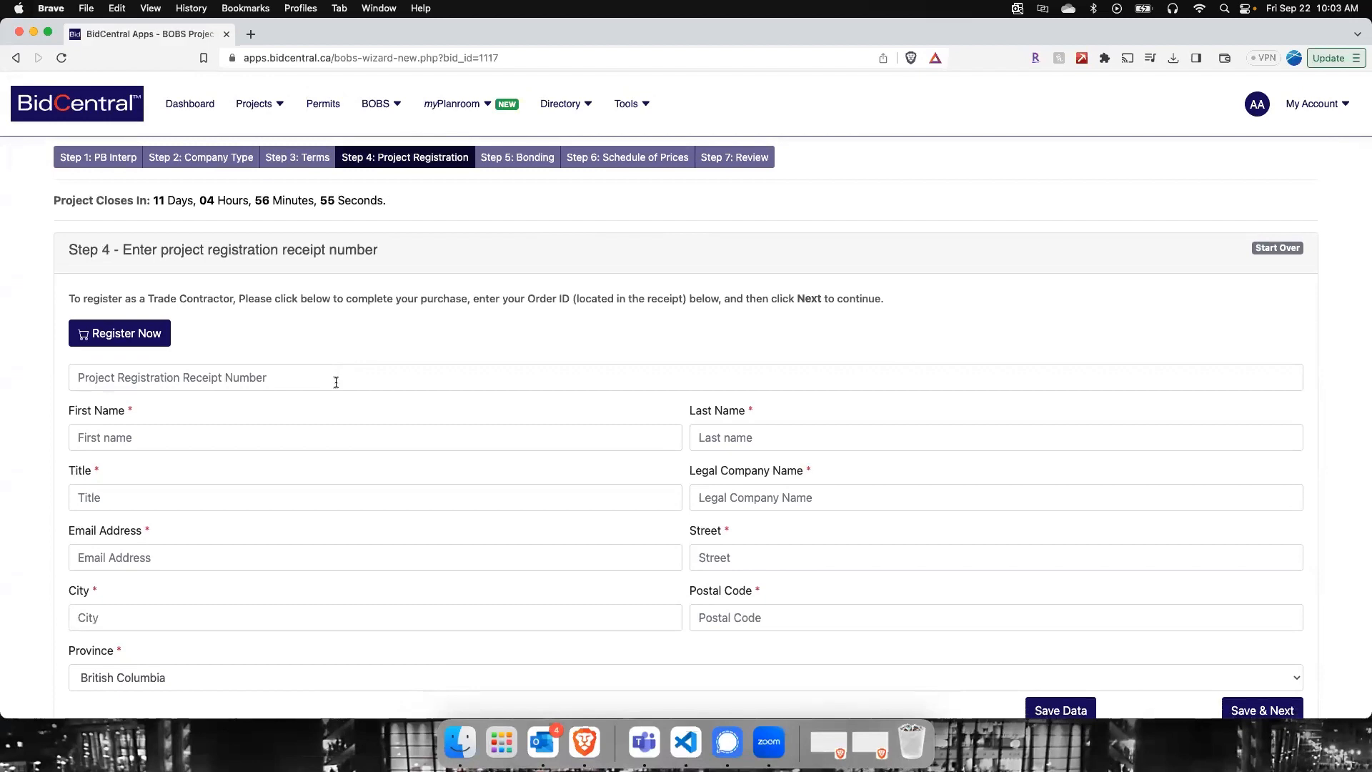
click(121, 330)
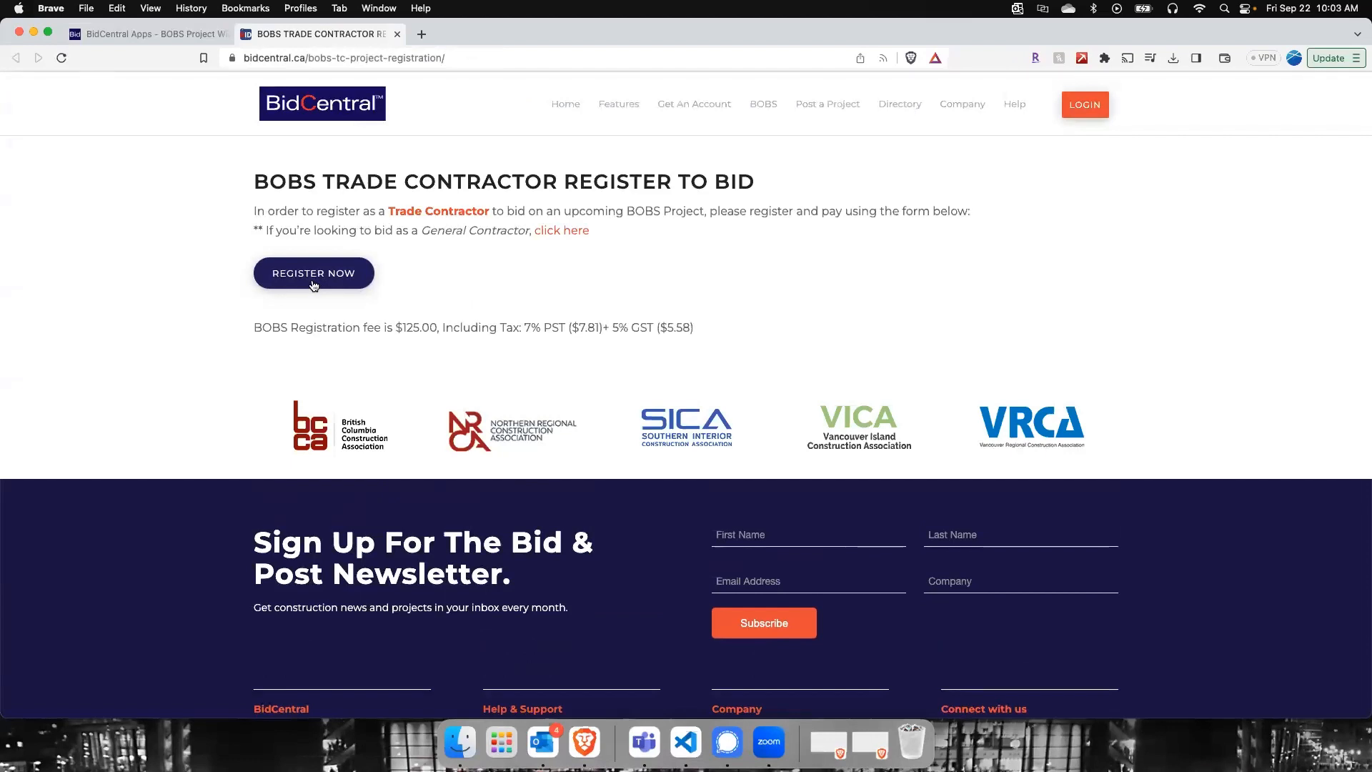
click(316, 285)
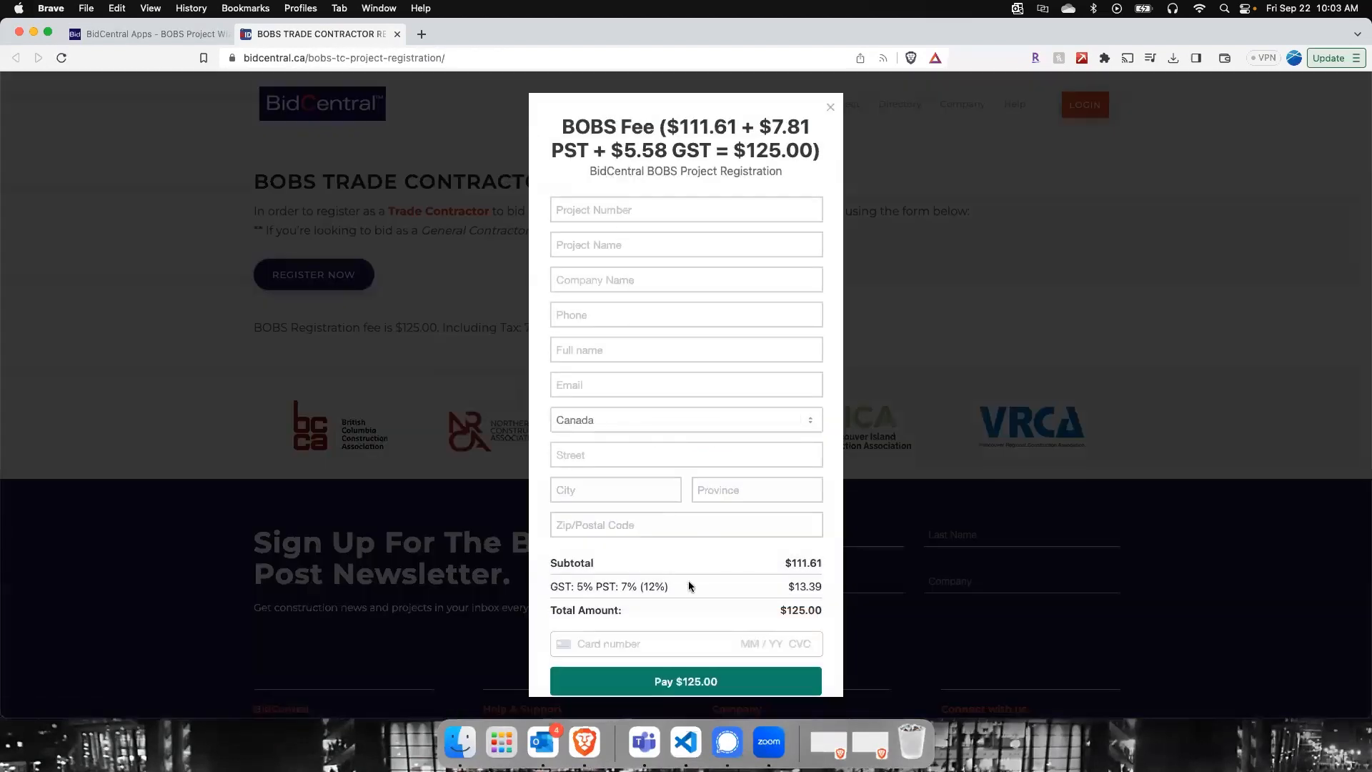
drag(760, 610, 833, 616)
click(829, 109)
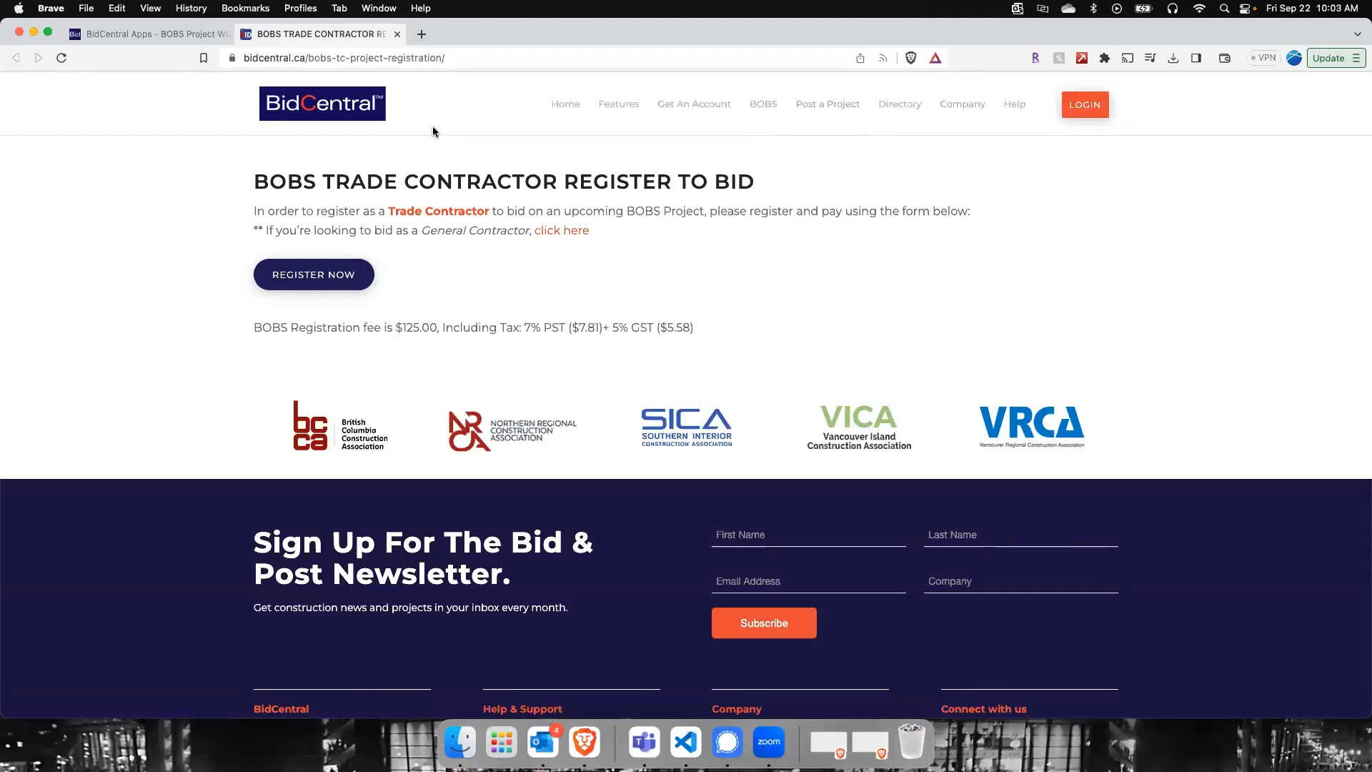
click(398, 34)
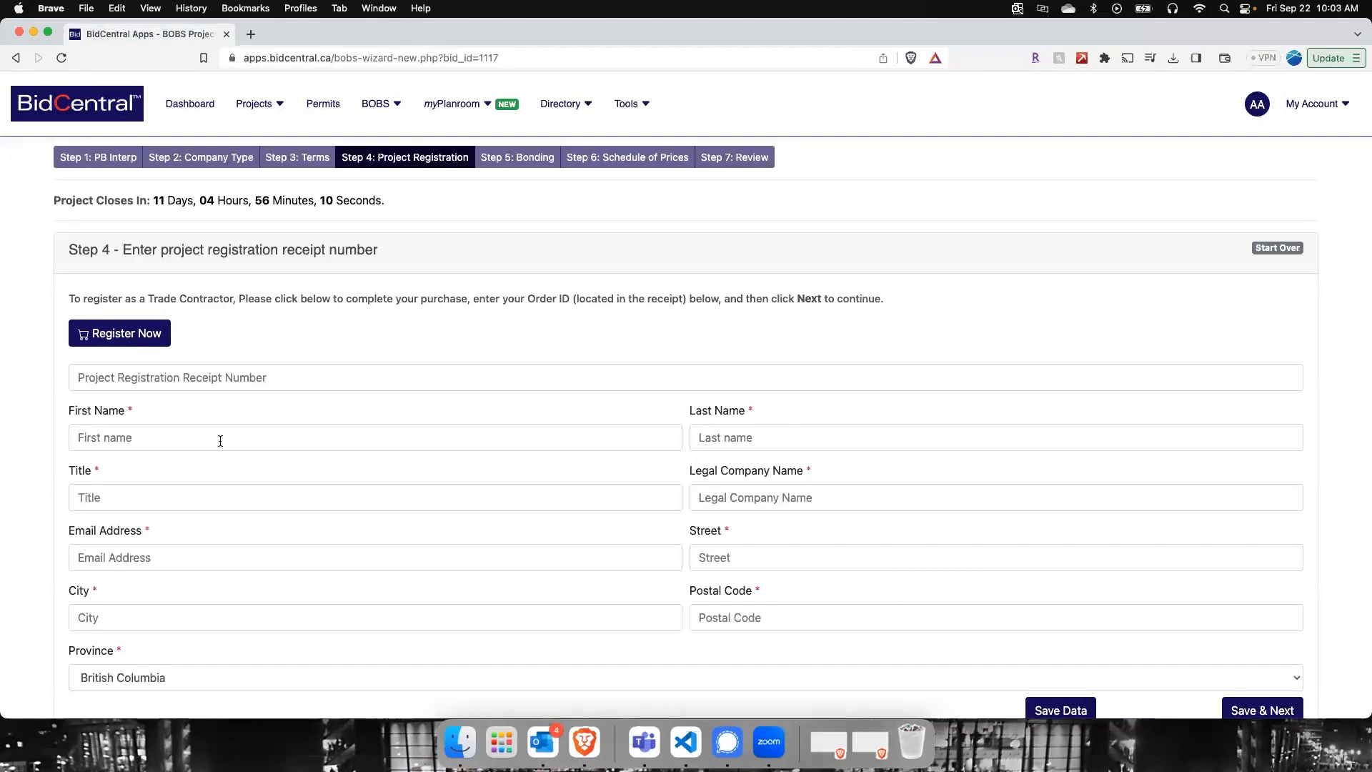
Step: Enter the project registration receipt number and autofill the contact's name, email and address details
click(123, 369)
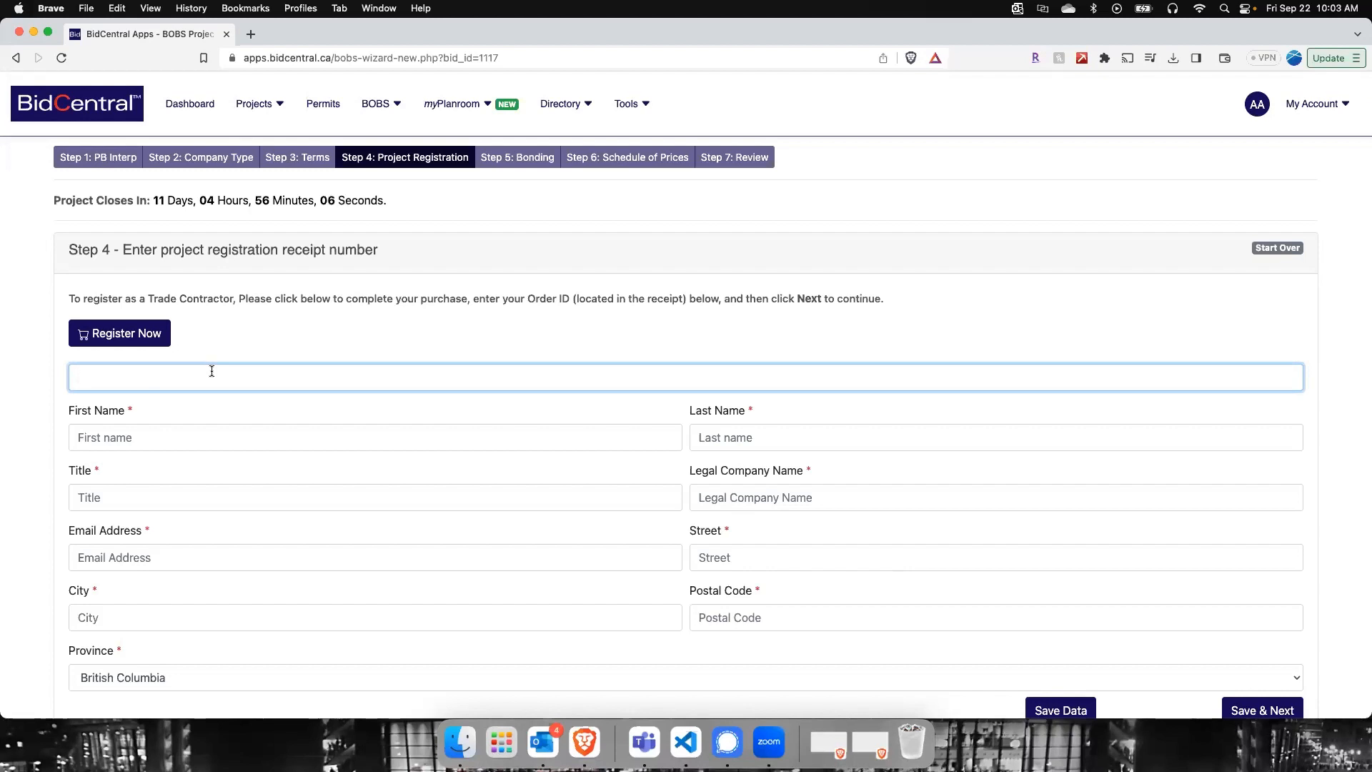
text(ABCD-123)
key(Tab)
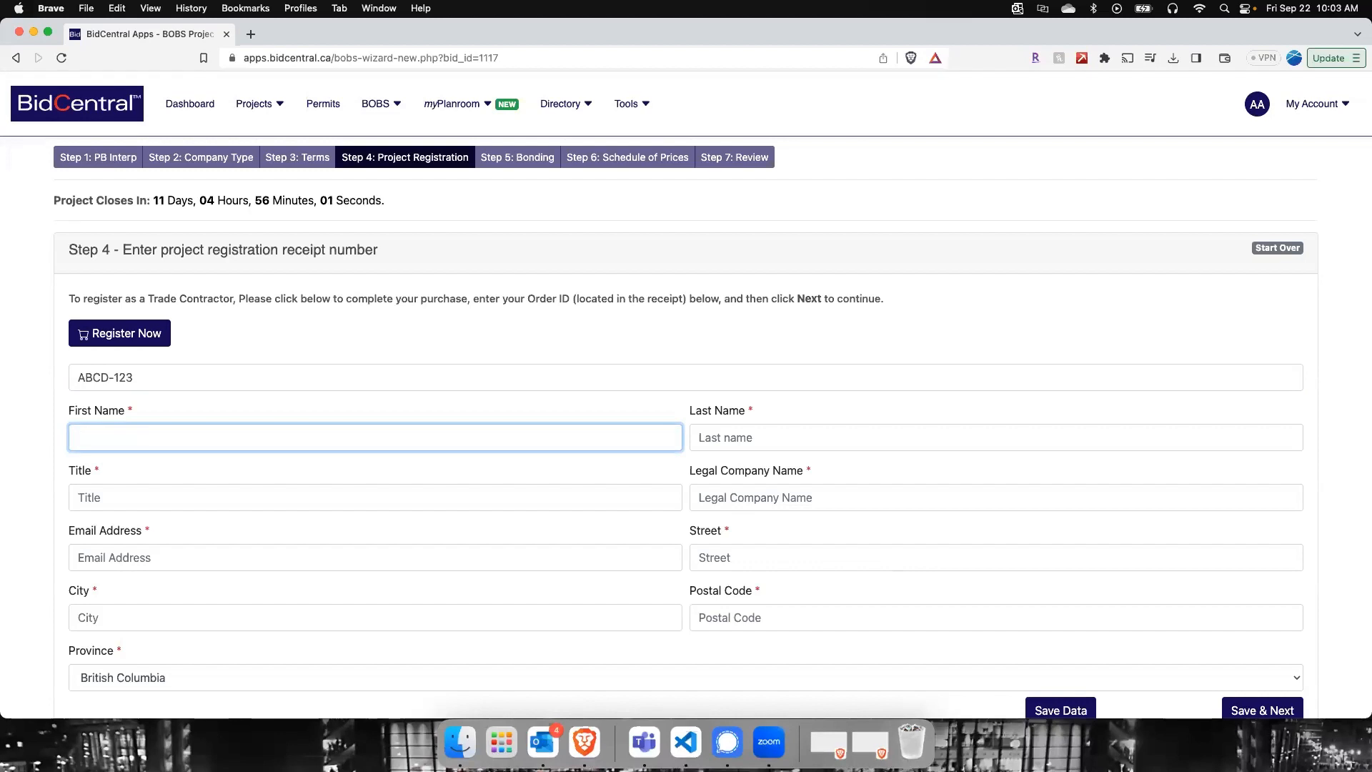
click(165, 433)
click(196, 475)
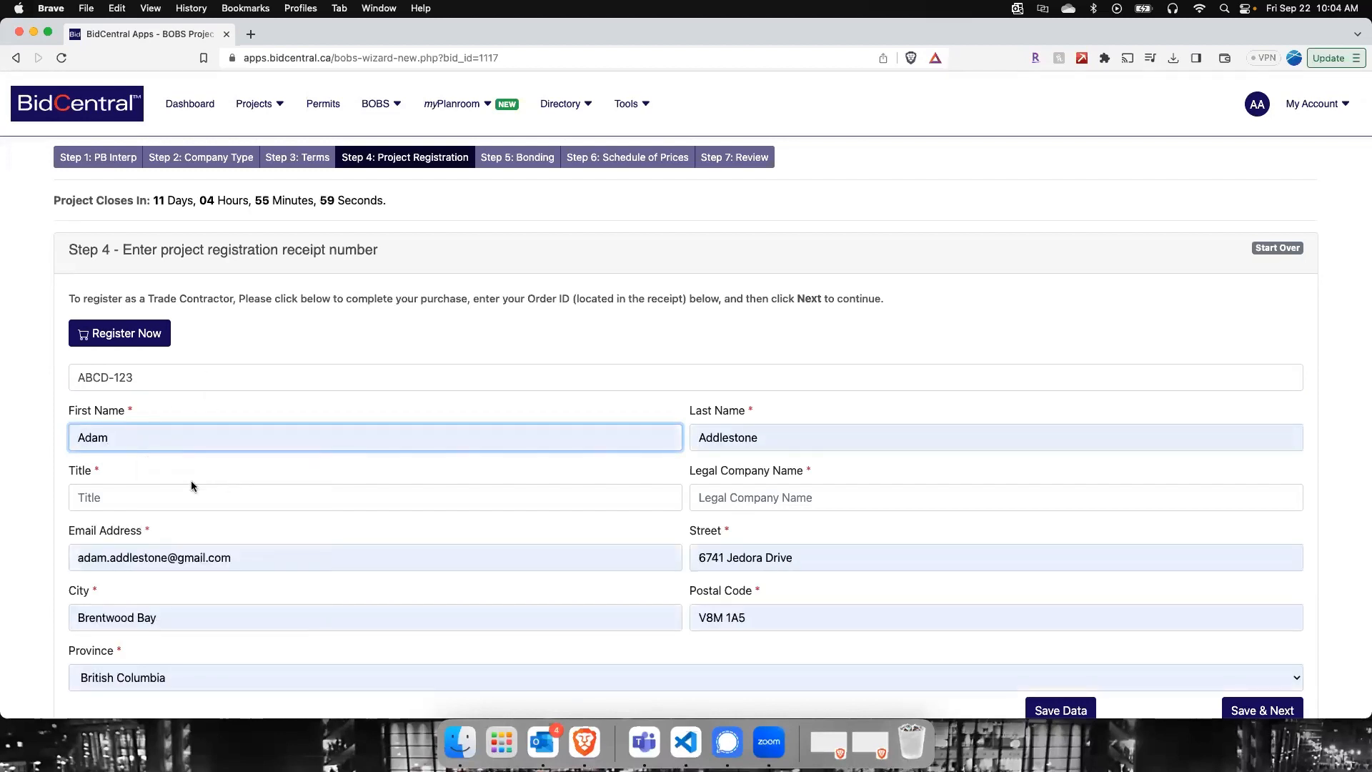
Step: Set the title to CEO and the legal company name to AddleSTONE Construction, and save the registration to continue
click(187, 485)
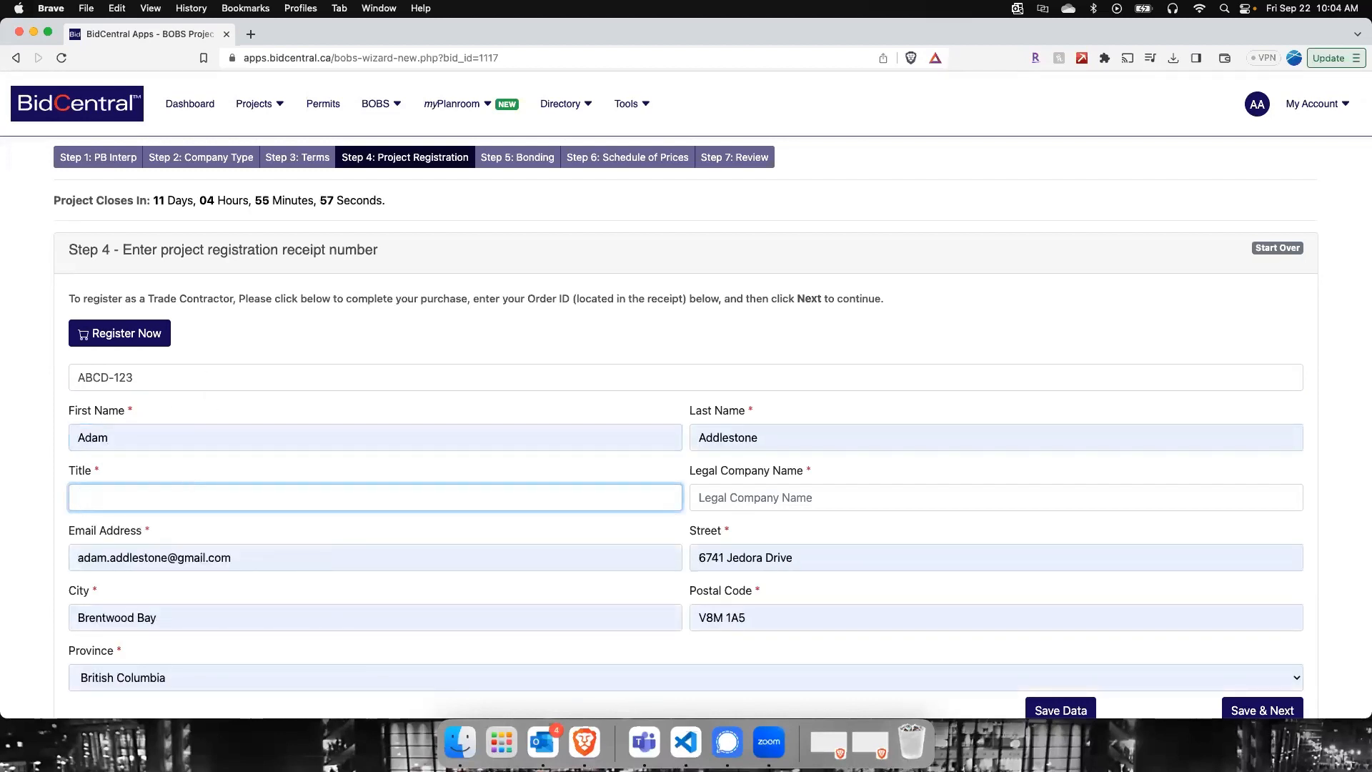
text(CEO)
key(Tab)
text(A)
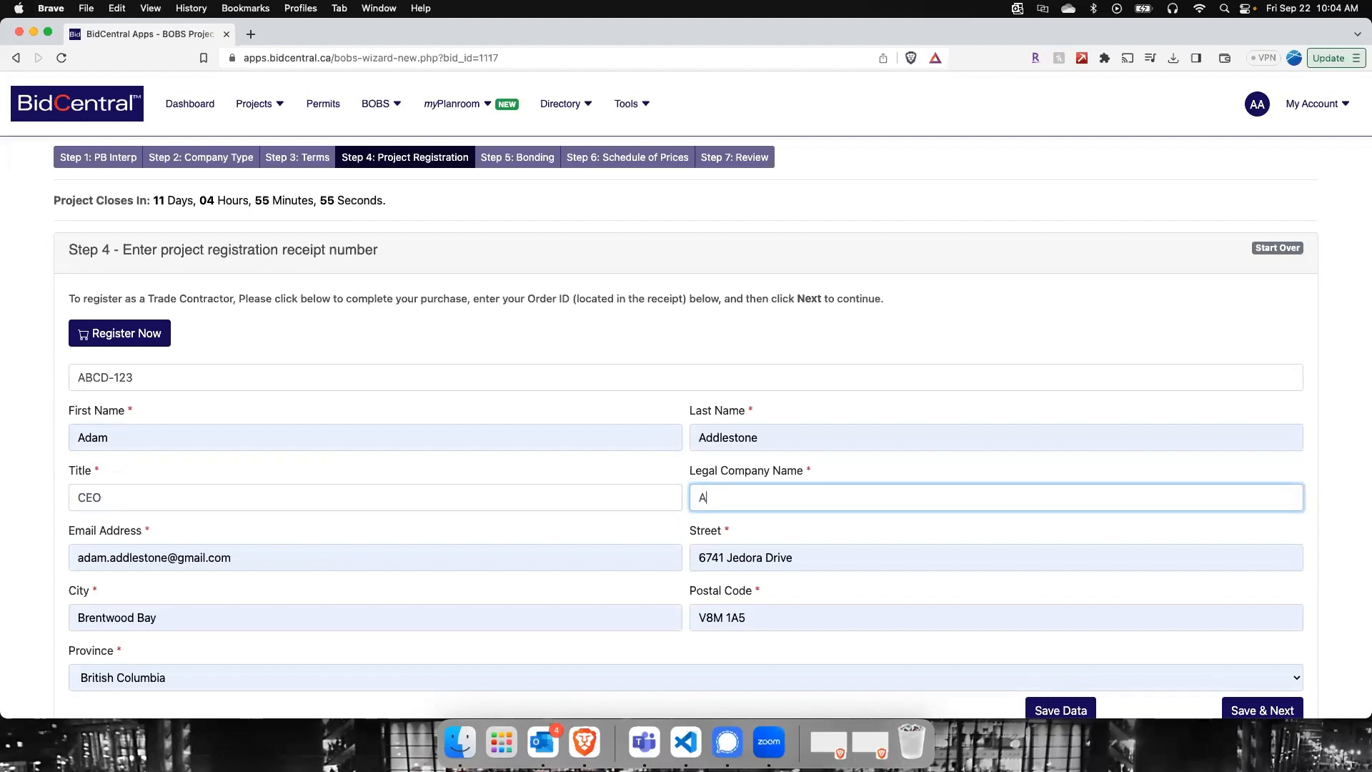
text(ddleSTONE Constructio)
text(n)
key(Tab)
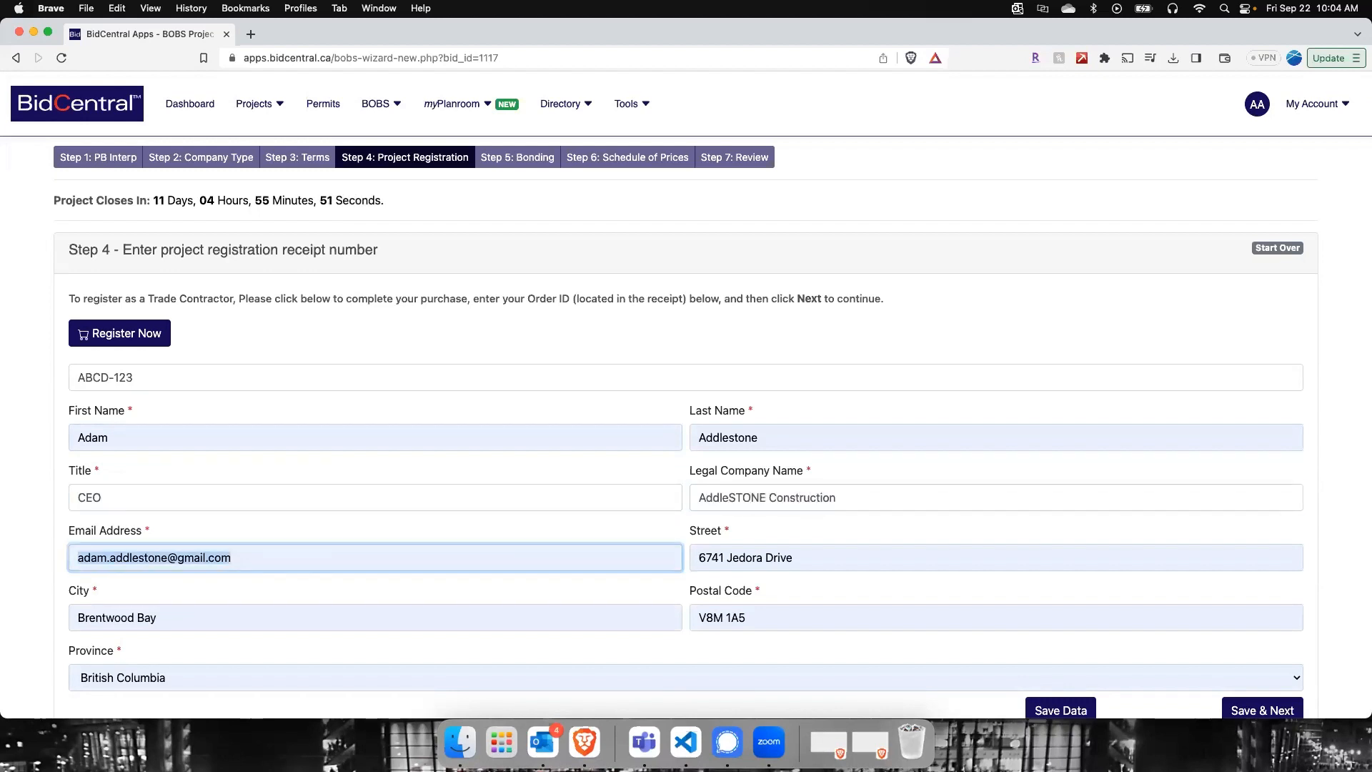
scroll(157, 469, down, 1)
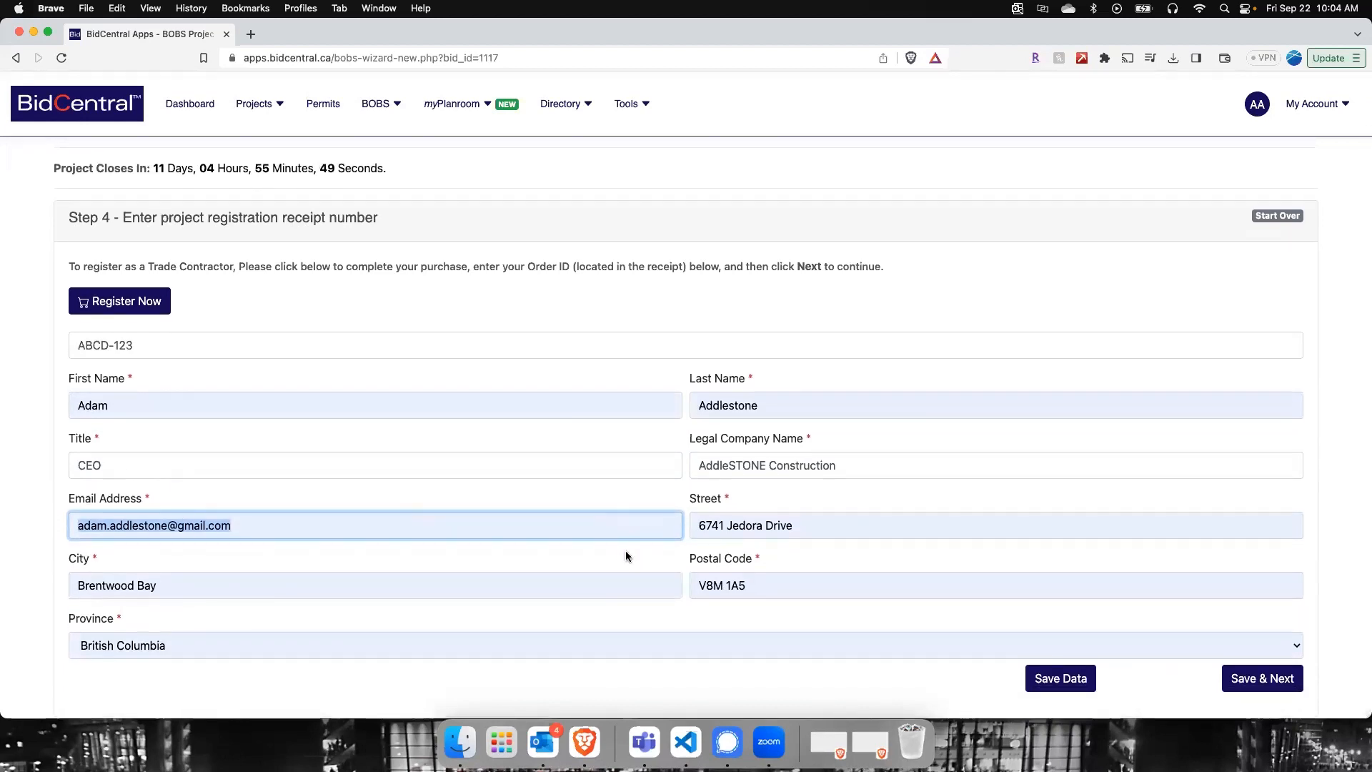
click(1239, 684)
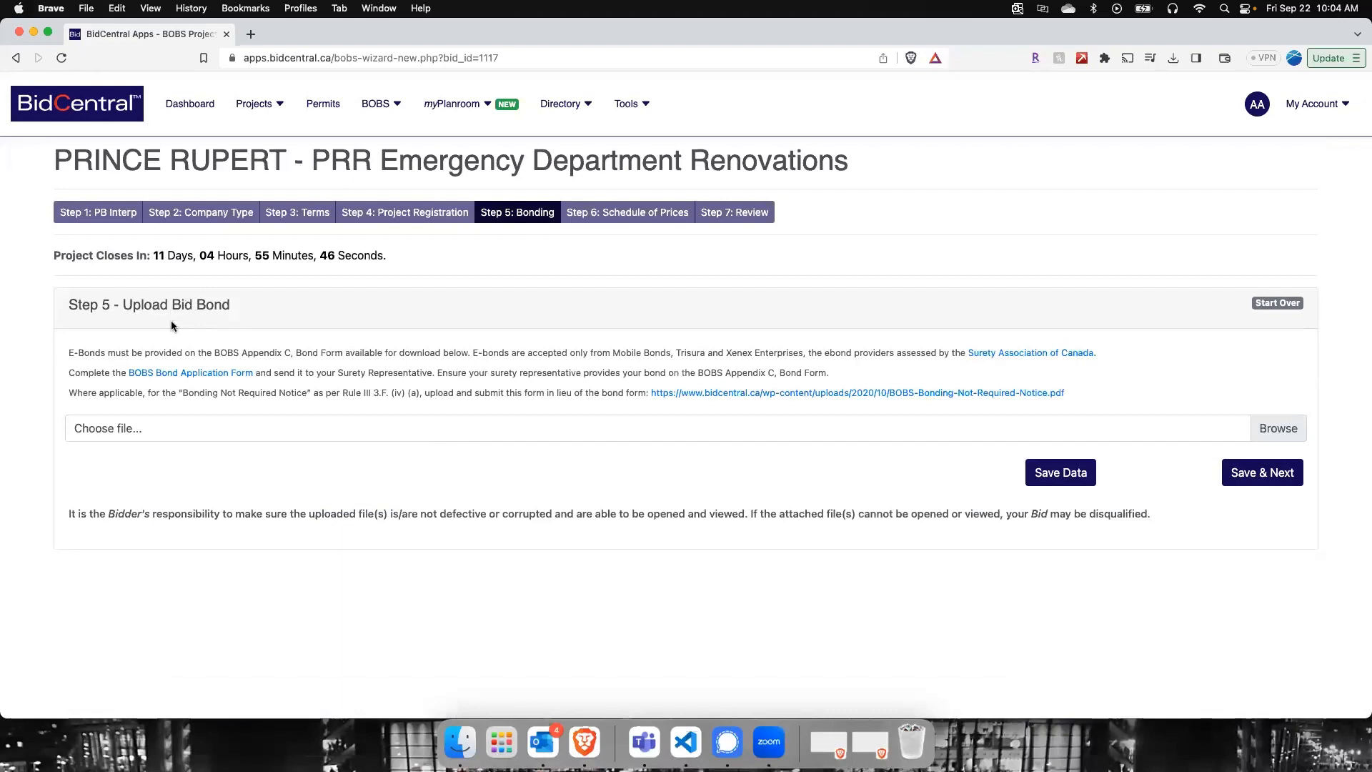
Step: Upload Sample_Gov_NB_CCDC_Bid_Bond_764.pdf from Documents as the bid bond, and revisit the bonding step before continuing to the schedule of prices
click(1262, 429)
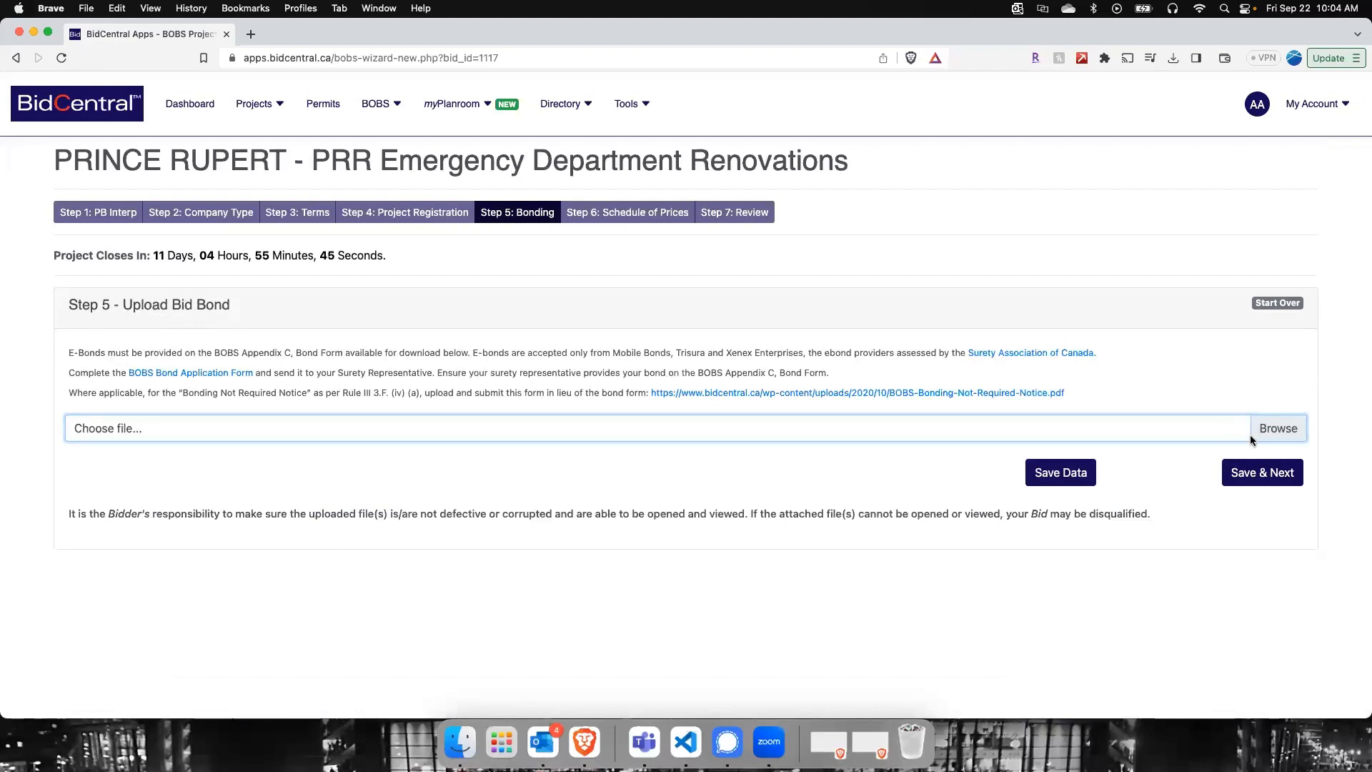
scroll(570, 388, down, 15)
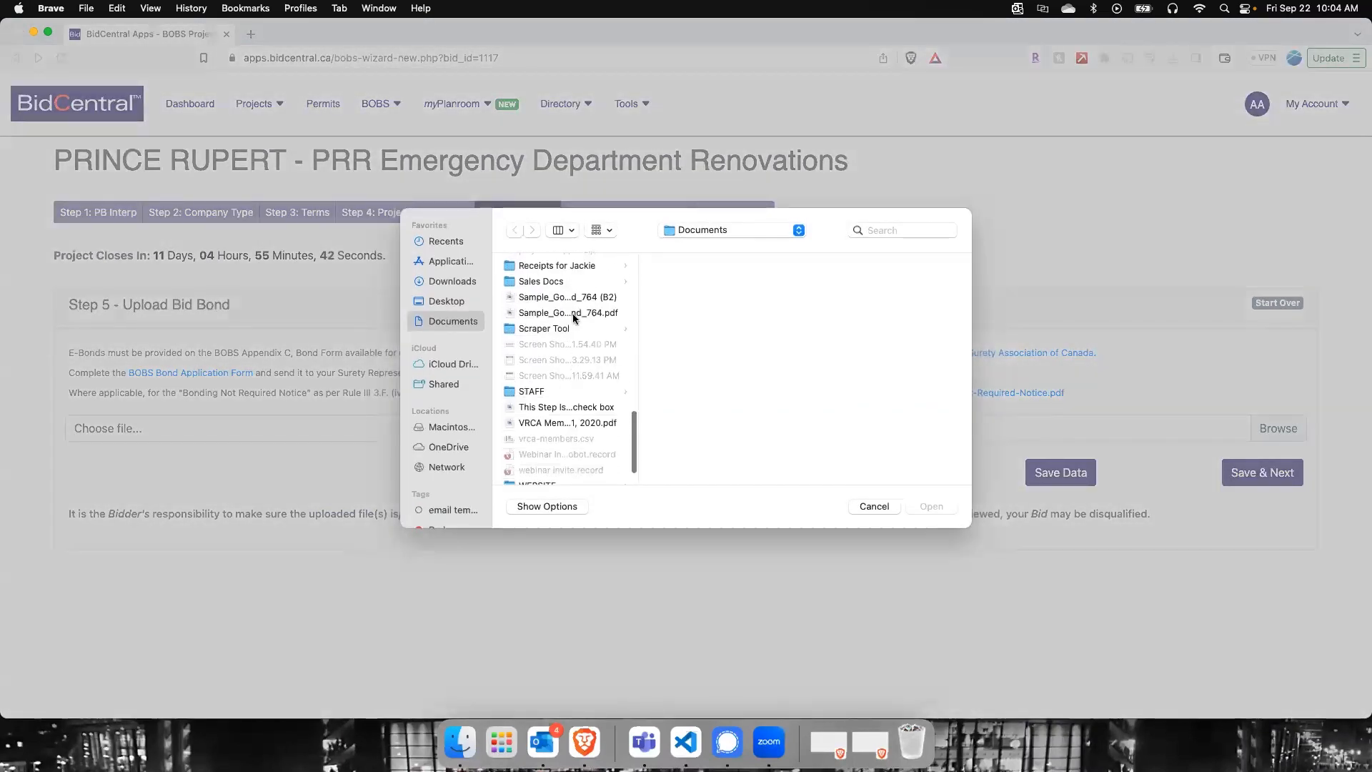
click(573, 313)
click(931, 506)
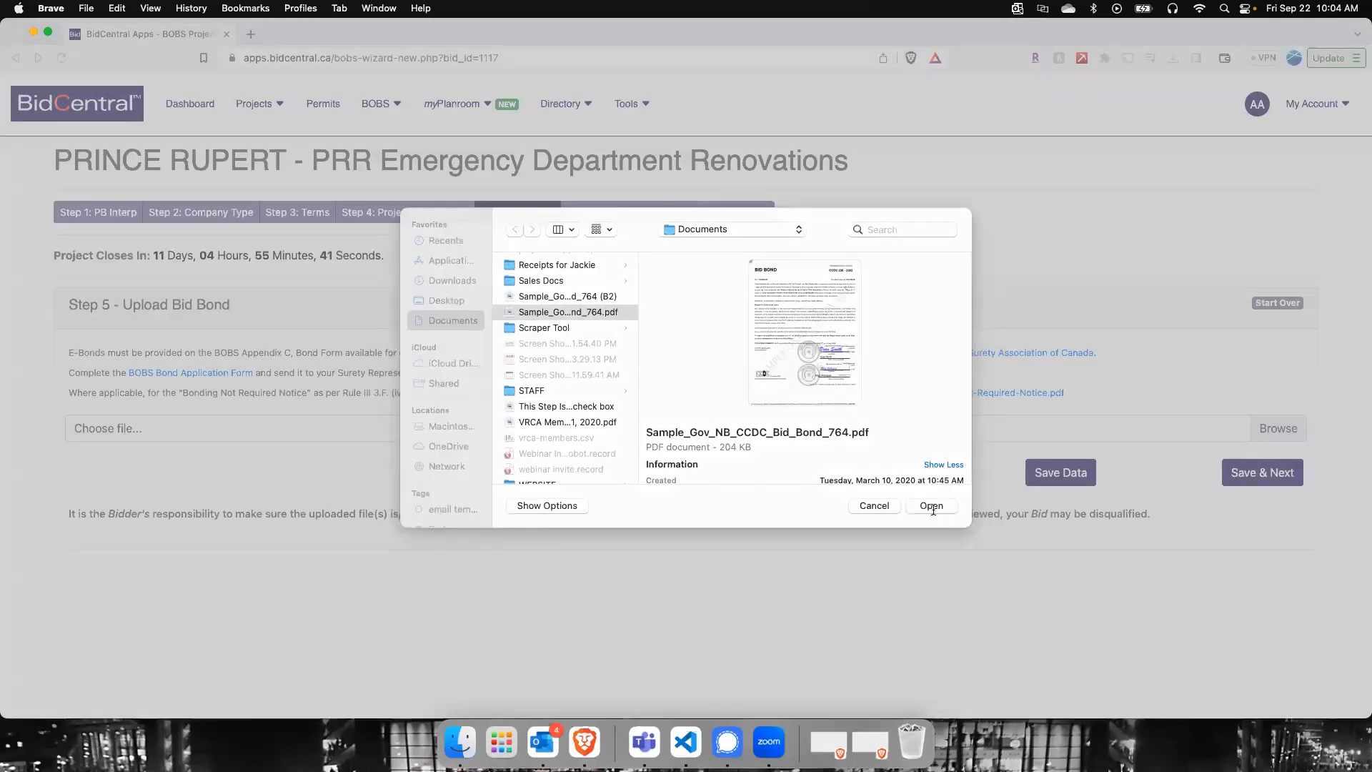
click(1255, 496)
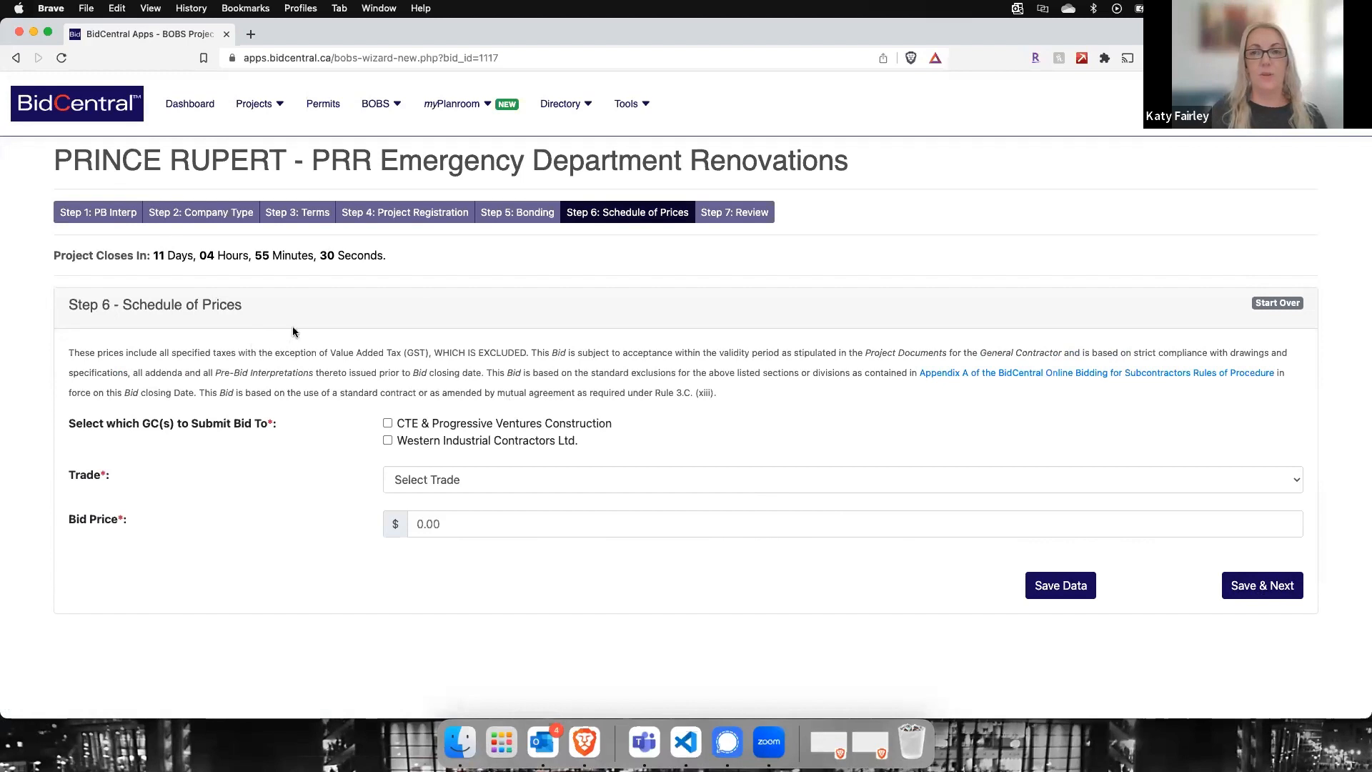
click(520, 218)
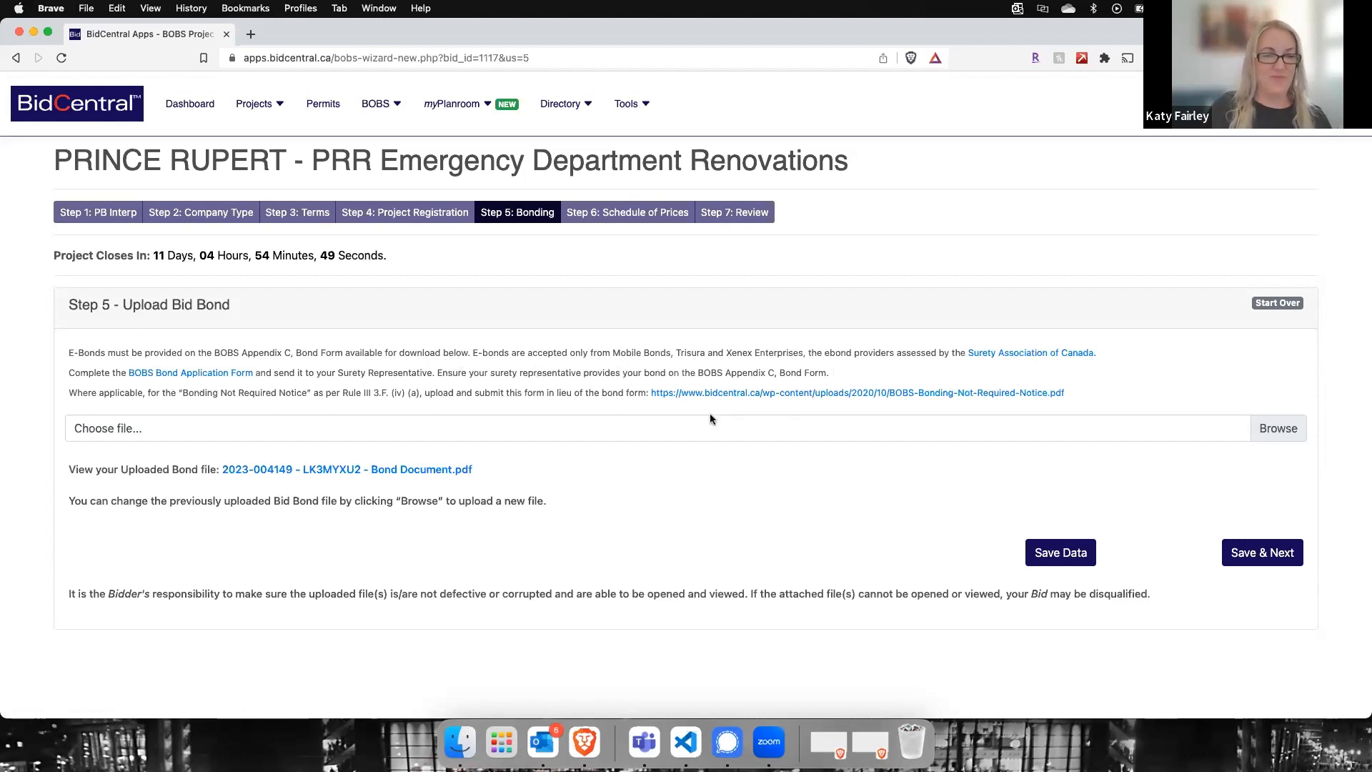
click(1254, 554)
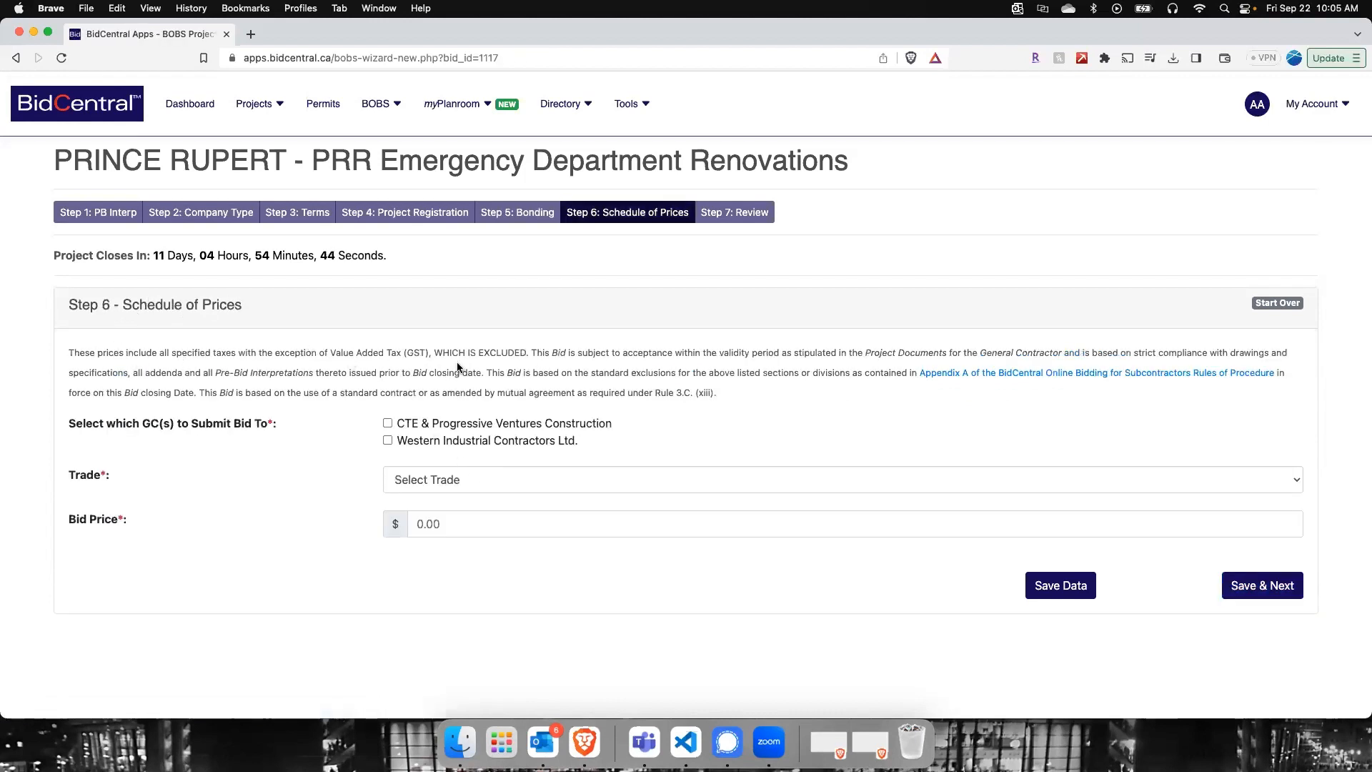
Step: Address the bid to CTE & Progressive Ventures Construction and Western Industrial Contractors Ltd., with Electrical as the trade
click(387, 423)
click(387, 441)
click(449, 480)
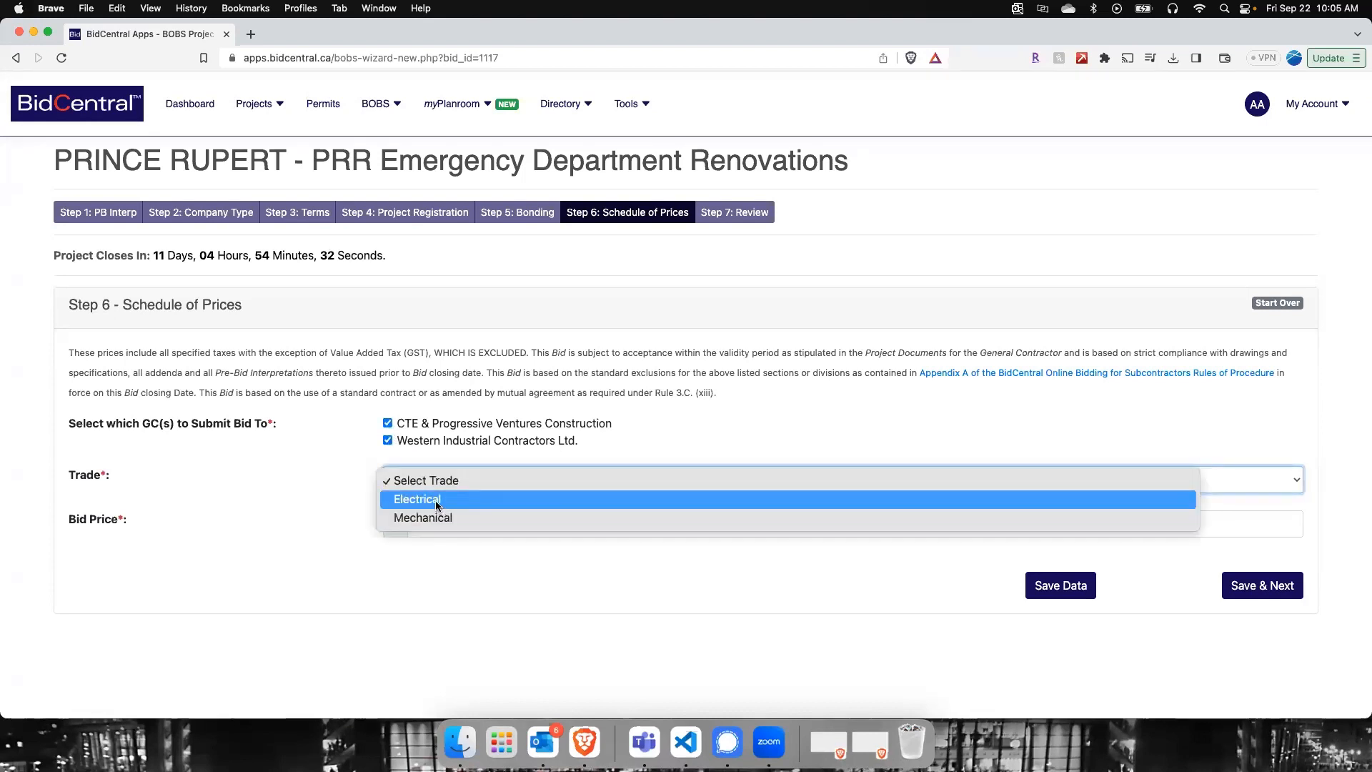
click(438, 501)
Step: Set the bid price to $8,675,309
scroll(433, 505, down, 3)
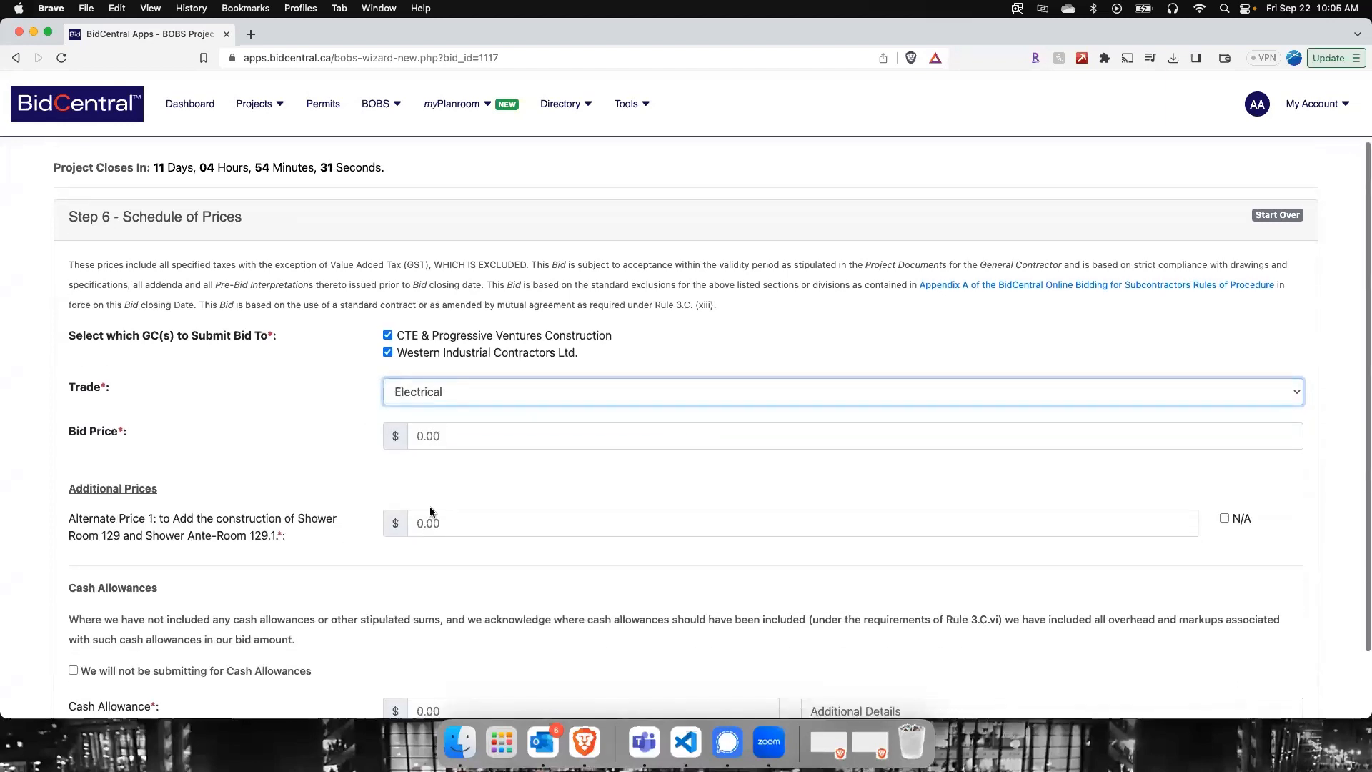
click(453, 438)
text(8)
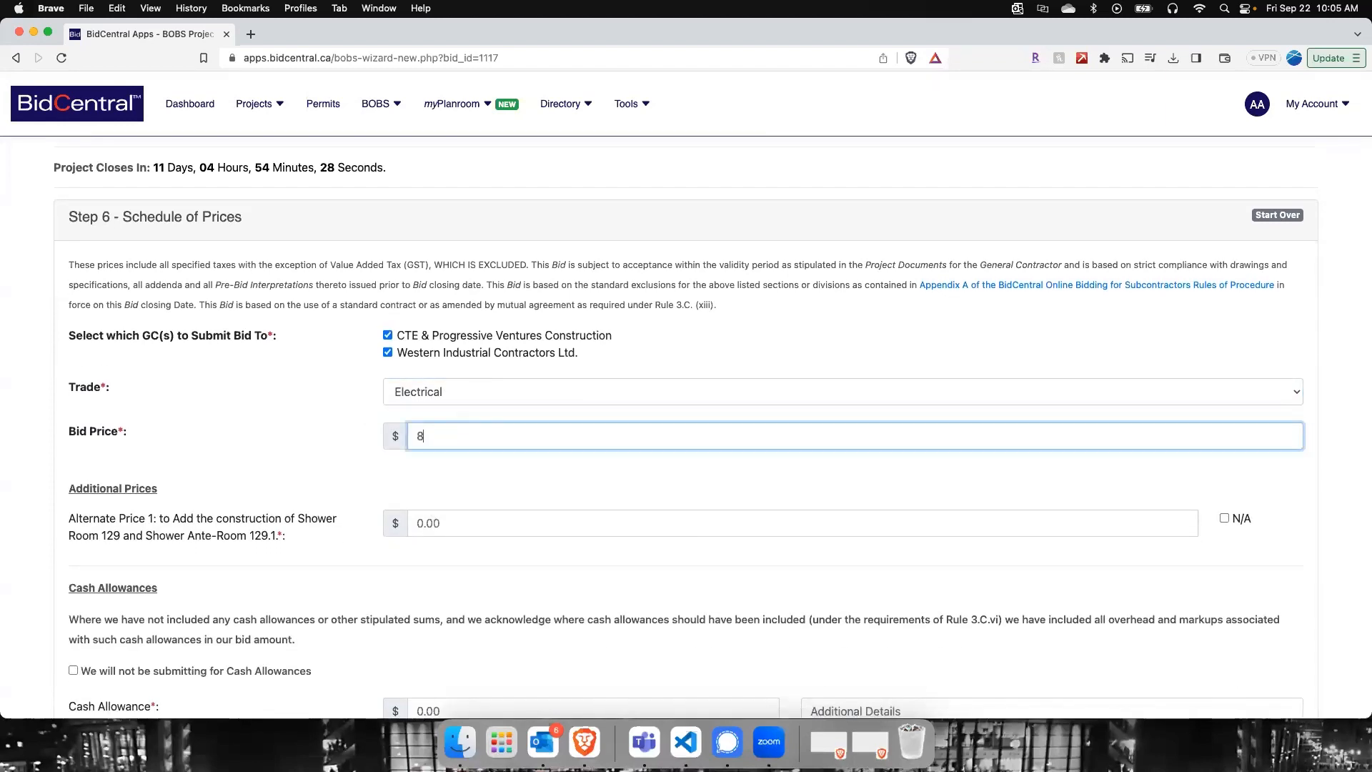
text(,675,309)
key(Tab)
Step: Mark Alternate Price 1 as N/A and declare that no cash allowances will be submitted
scroll(468, 446, down, 2)
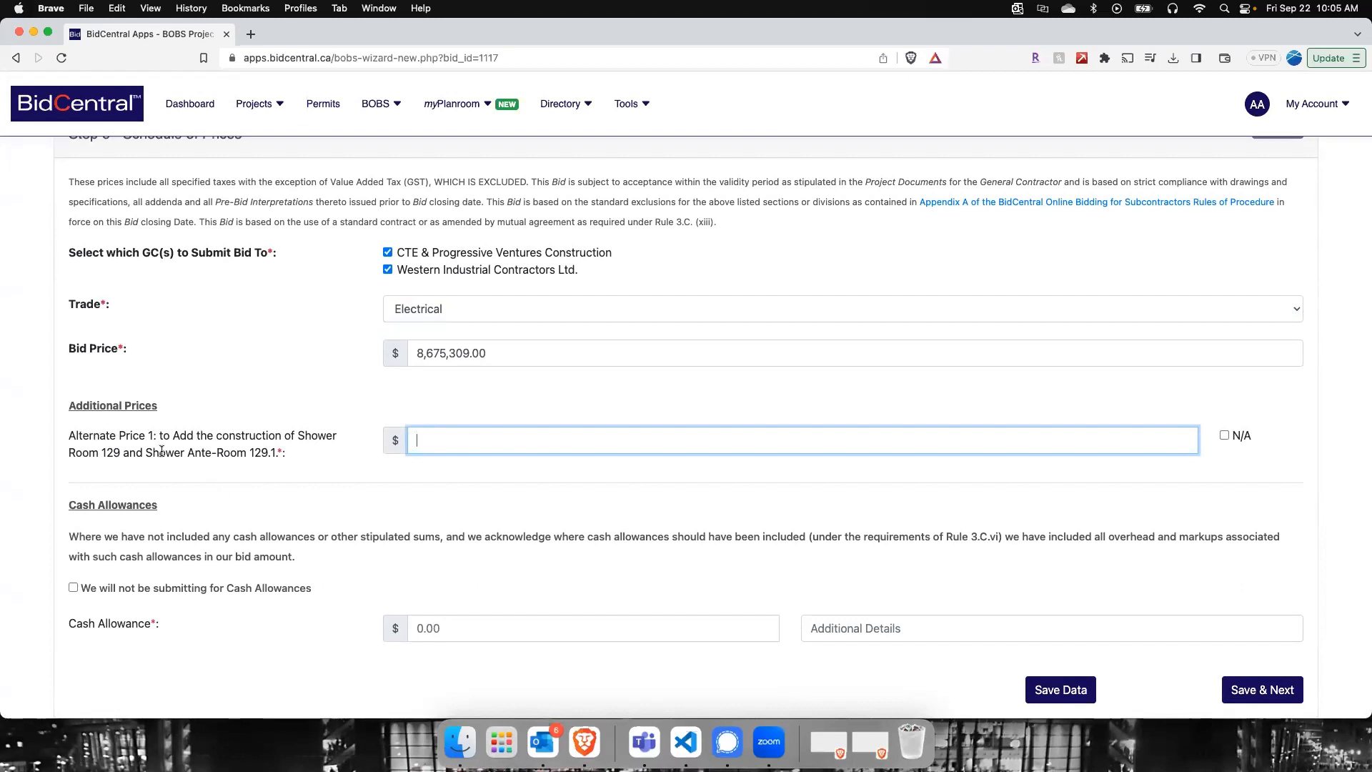
click(1223, 435)
scroll(638, 492, down, 1)
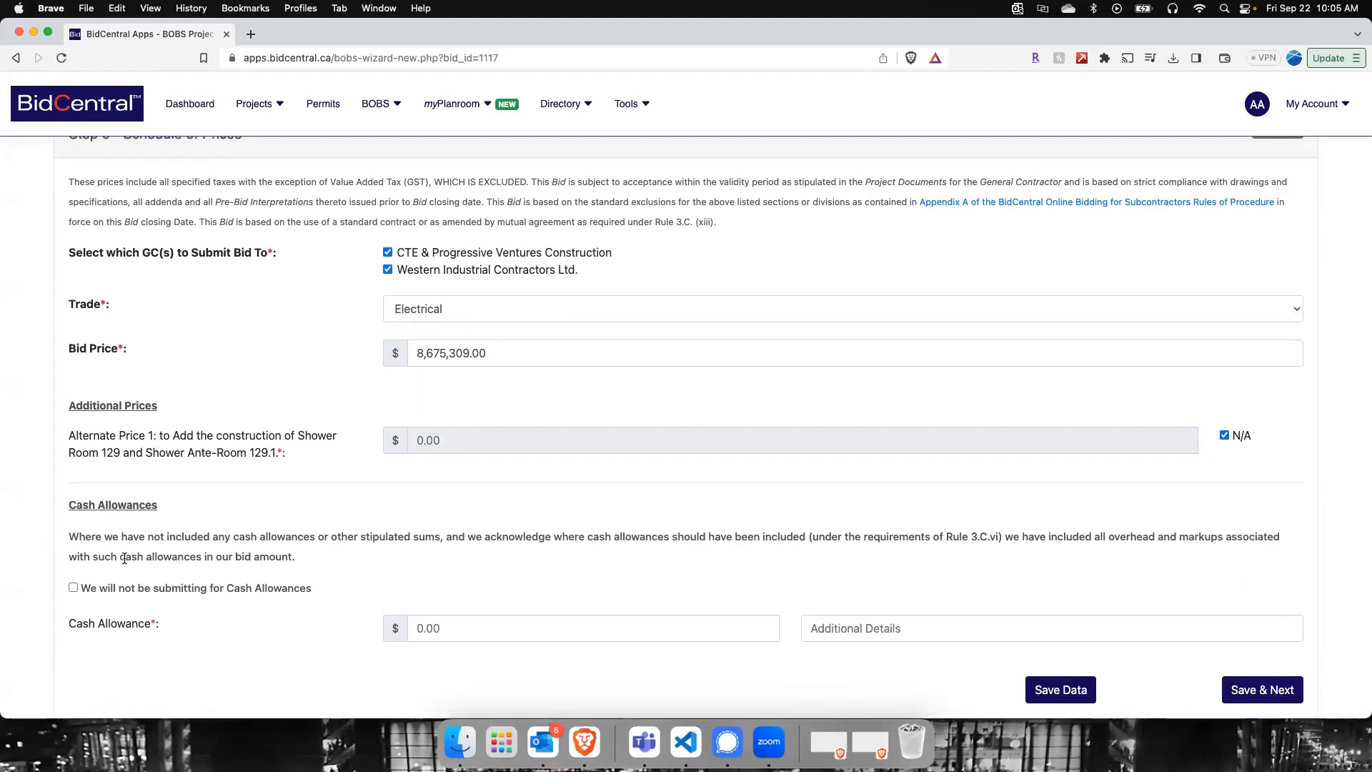
click(78, 586)
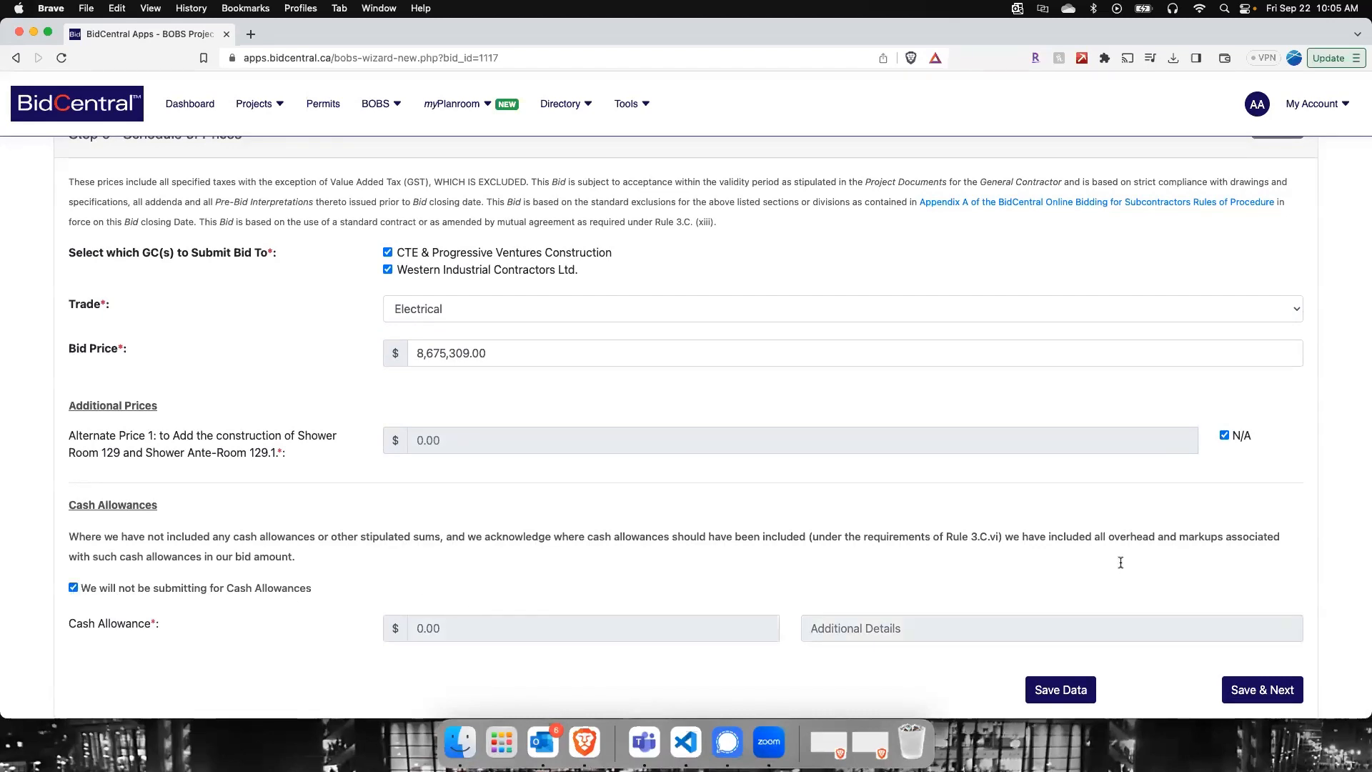
Step: Save the schedule of prices, and reopen it from the review step to recheck the contractors, trade, prices and cash allowance entries
click(1262, 692)
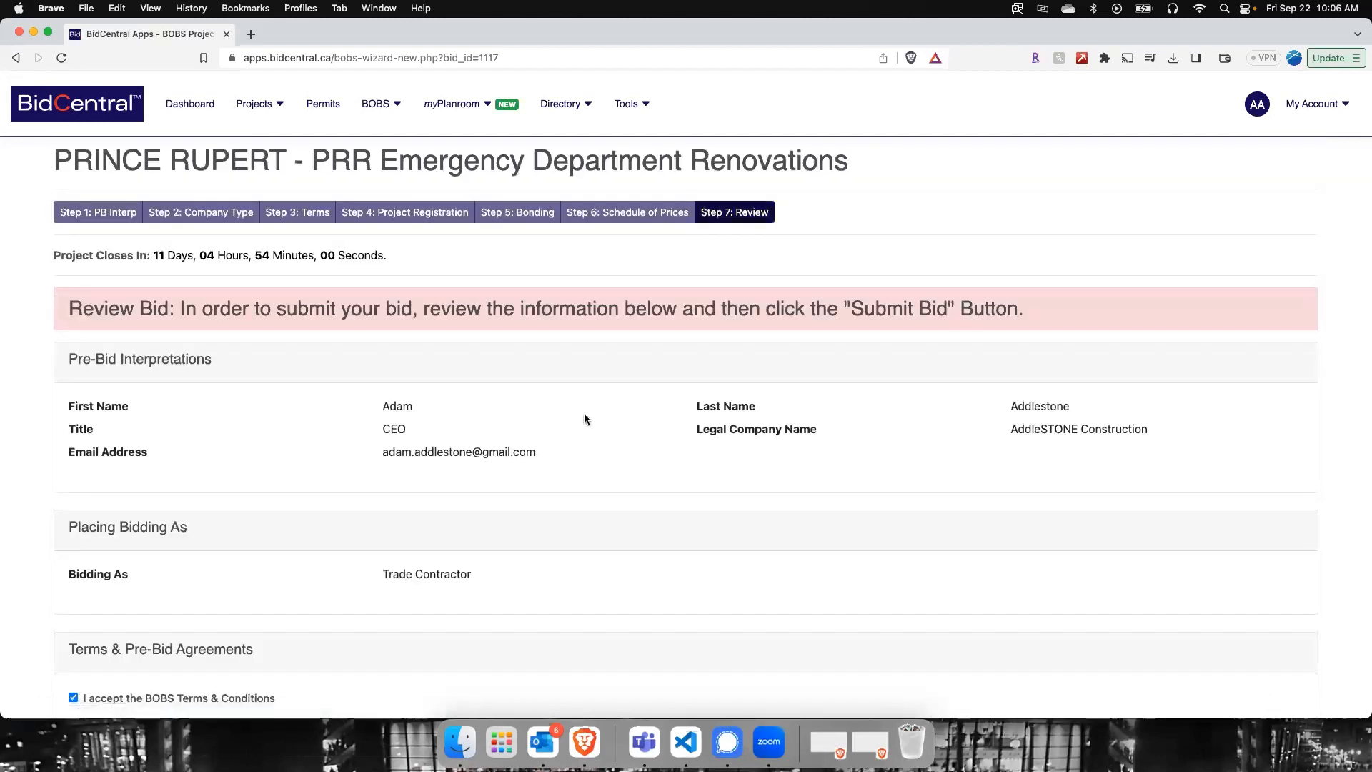
click(635, 213)
scroll(735, 464, down, 3)
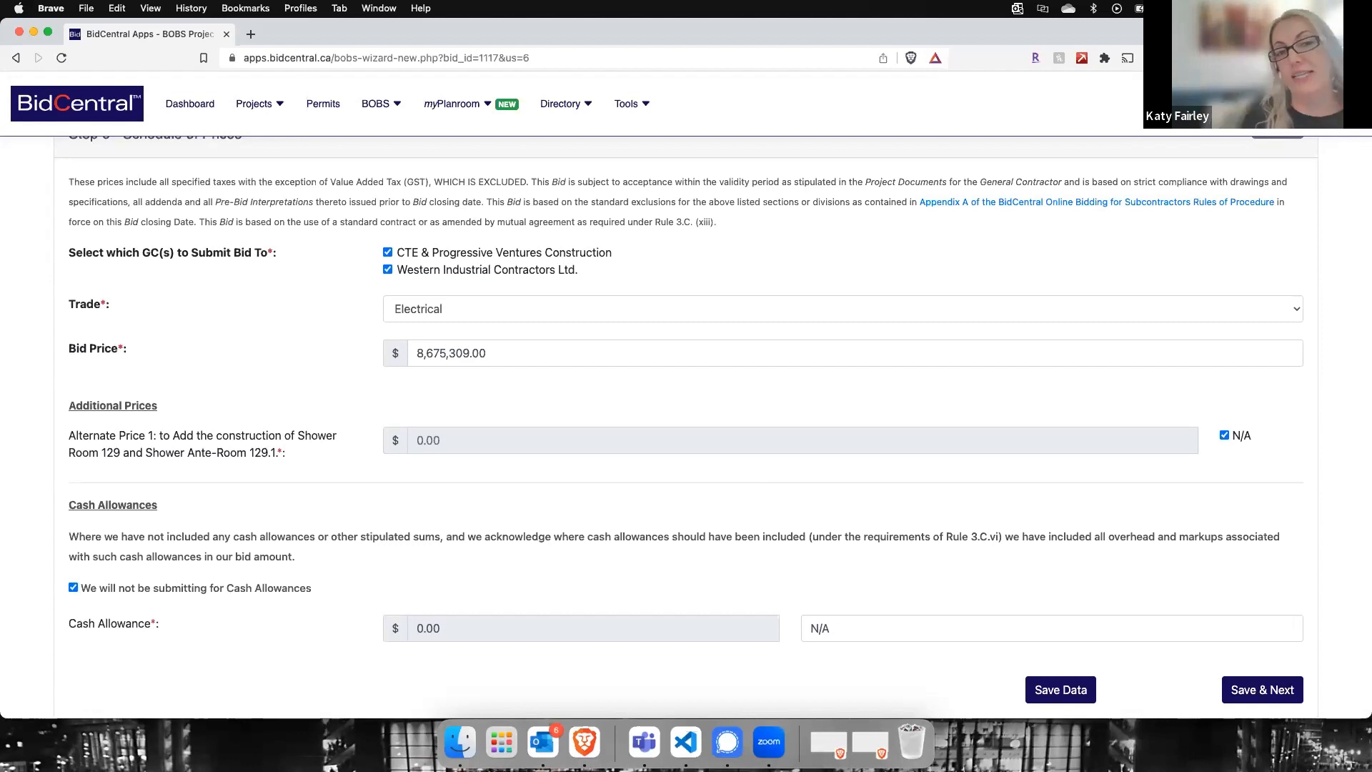
scroll(286, 421, up, 1)
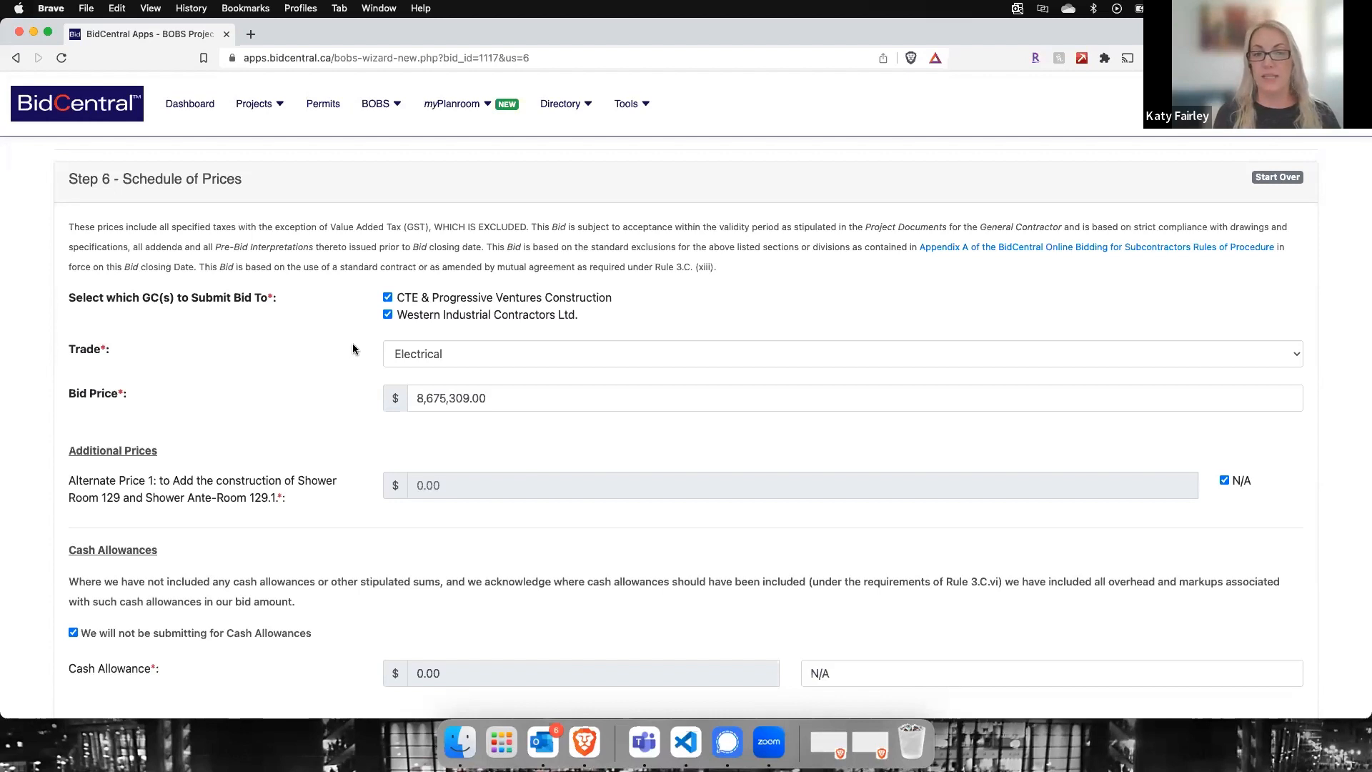
scroll(149, 431, down, 1)
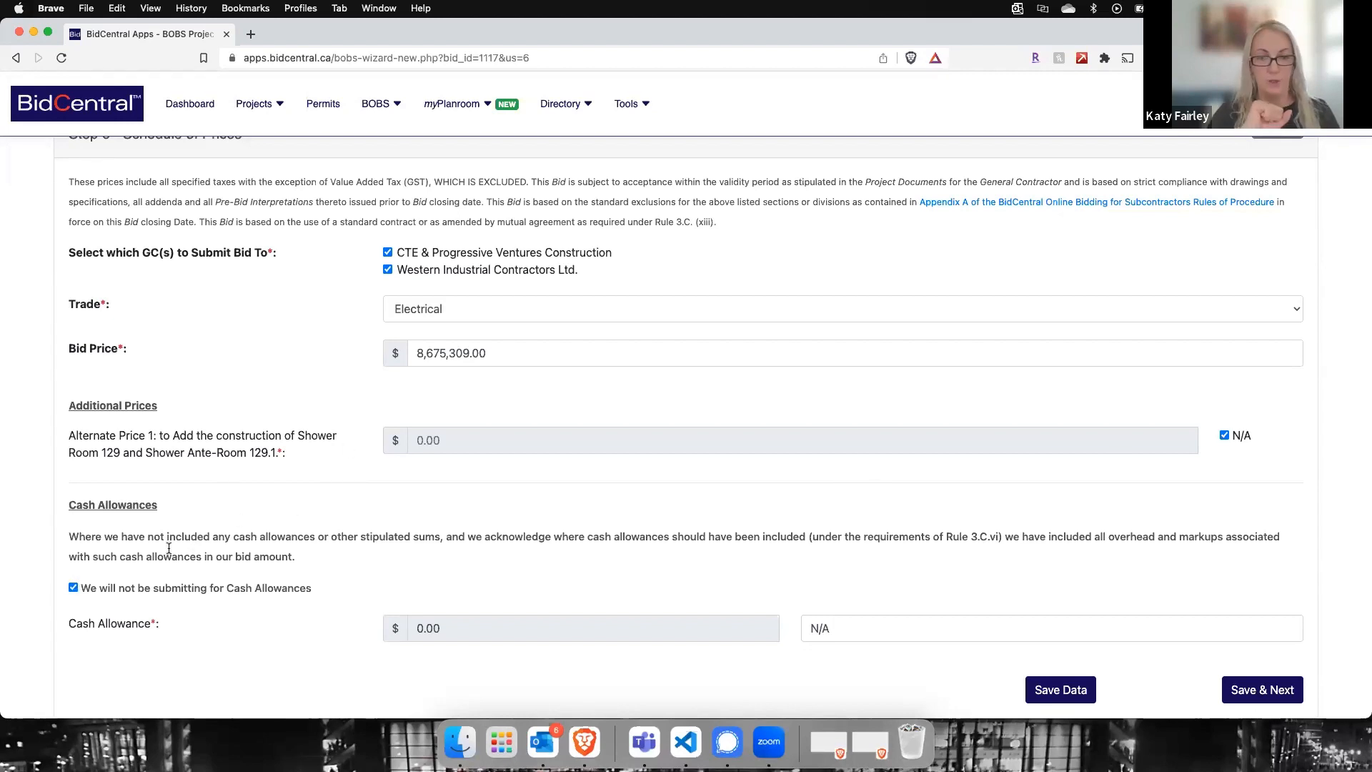
Step: Reconfirm that no cash allowances will be submitted, and save the schedule of prices to continue to the bid review
click(73, 589)
click(73, 589)
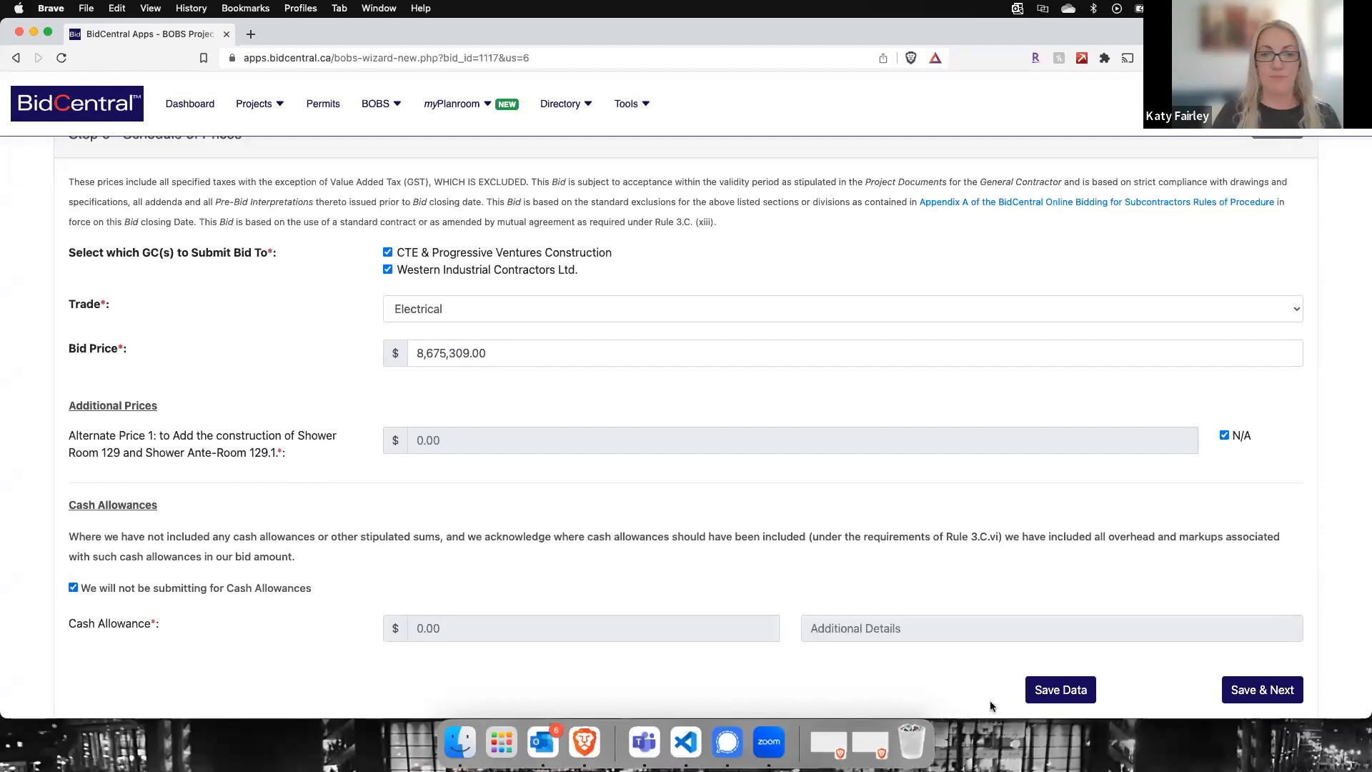
click(1263, 690)
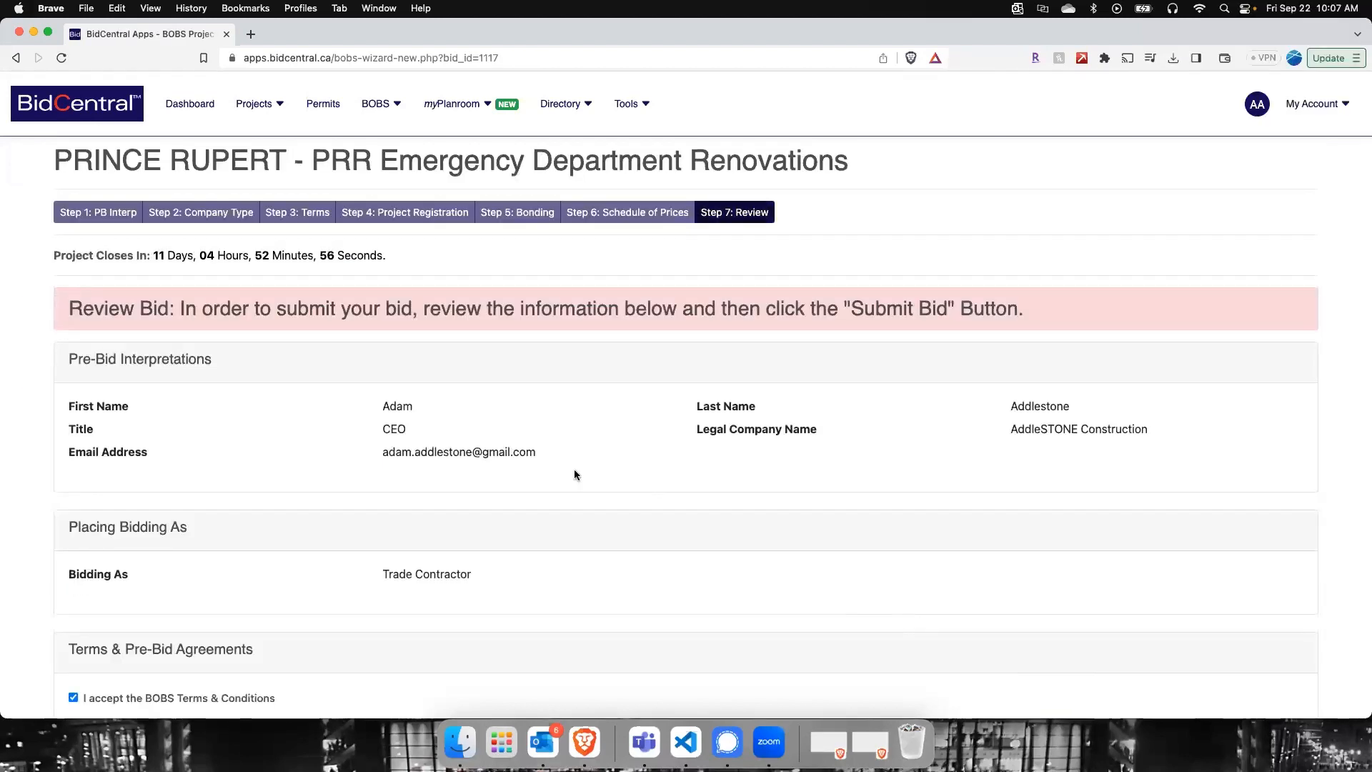
Step: Review the bid summary from the pre-bid details through the schedule of prices and signatory declaration, and submit the bid
scroll(576, 444, down, 2)
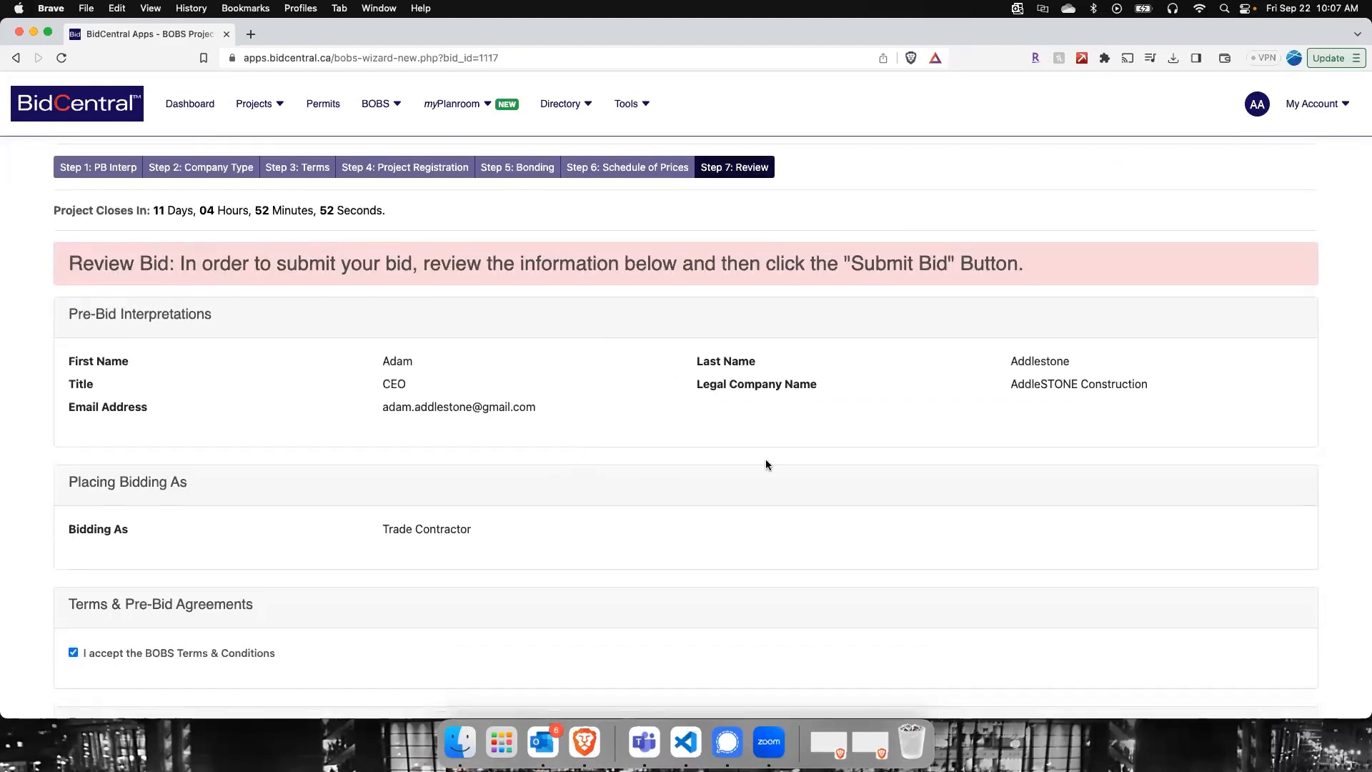
scroll(518, 391, down, 3)
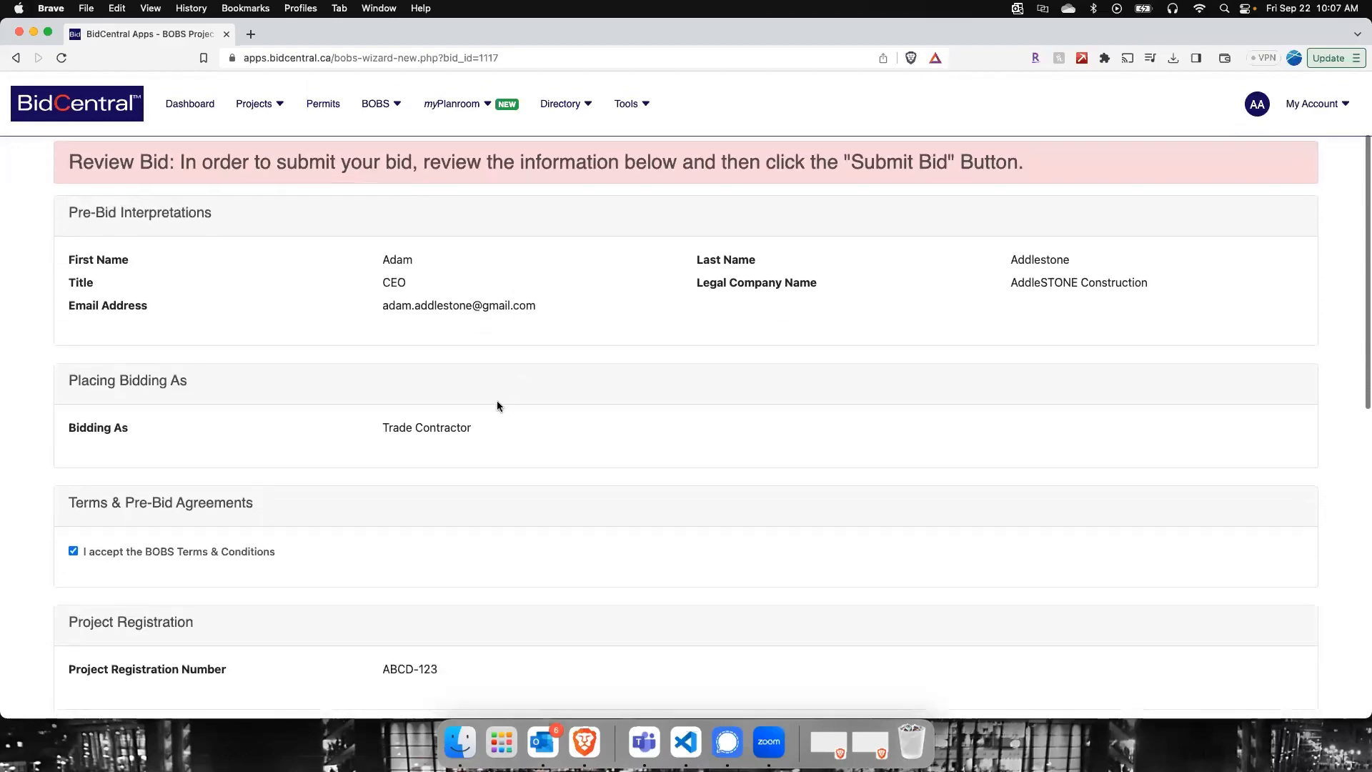
scroll(427, 438, down, 2)
scroll(428, 437, down, 5)
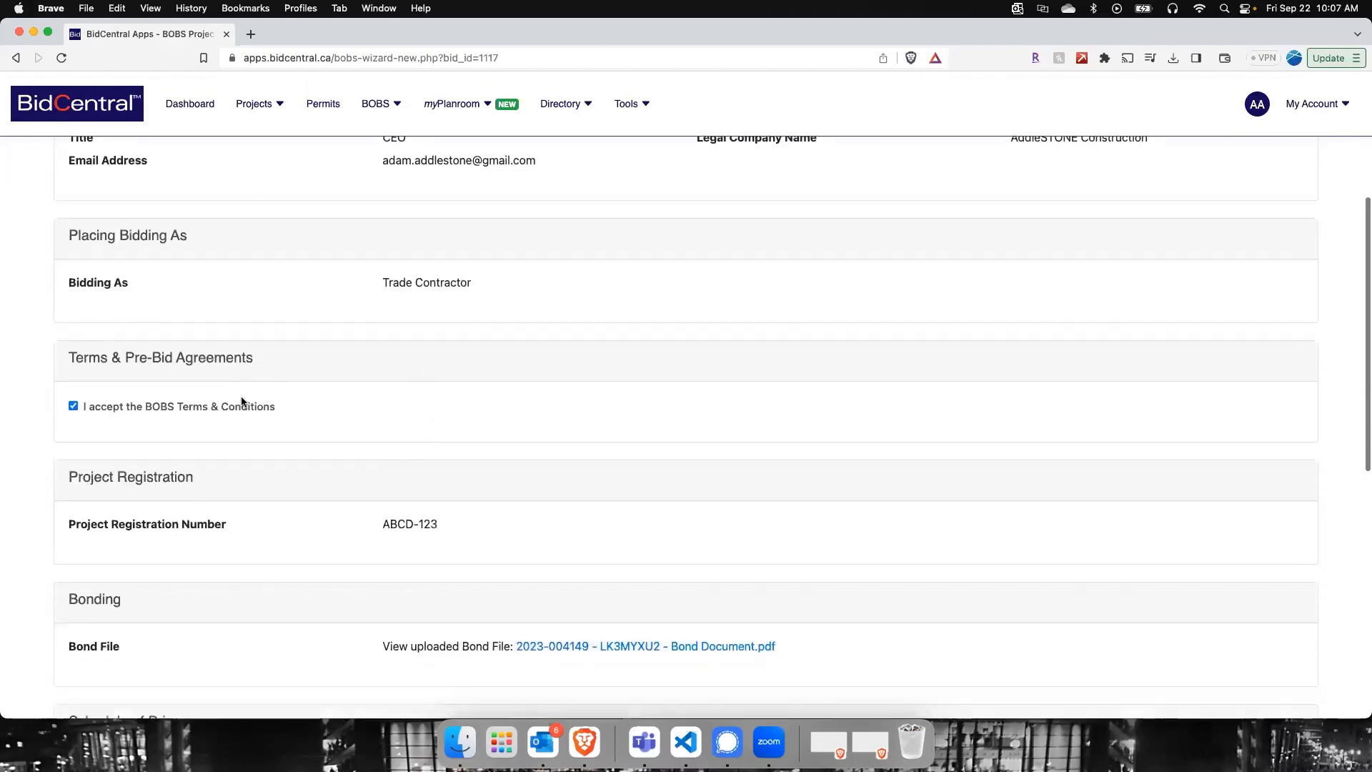
scroll(493, 405, down, 3)
scroll(459, 421, down, 1)
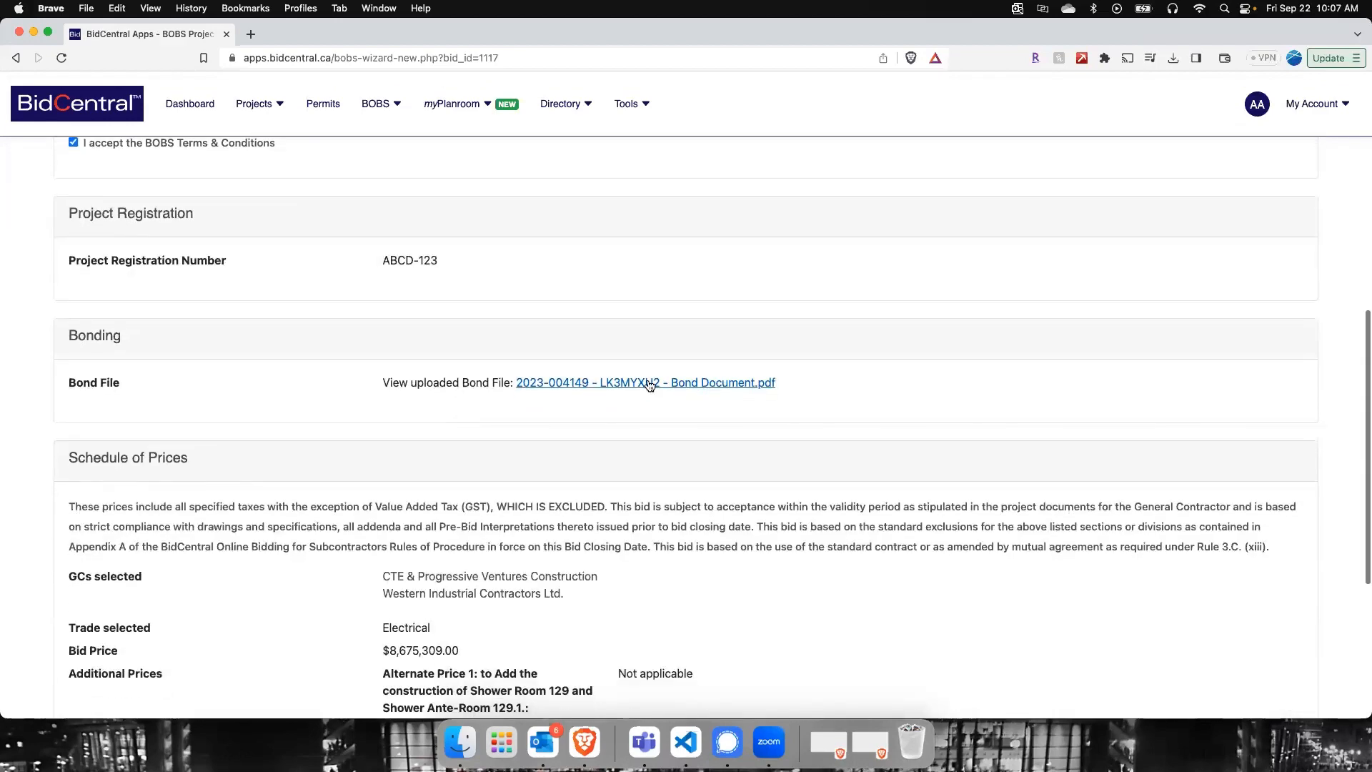
scroll(410, 453, down, 4)
scroll(528, 453, down, 1)
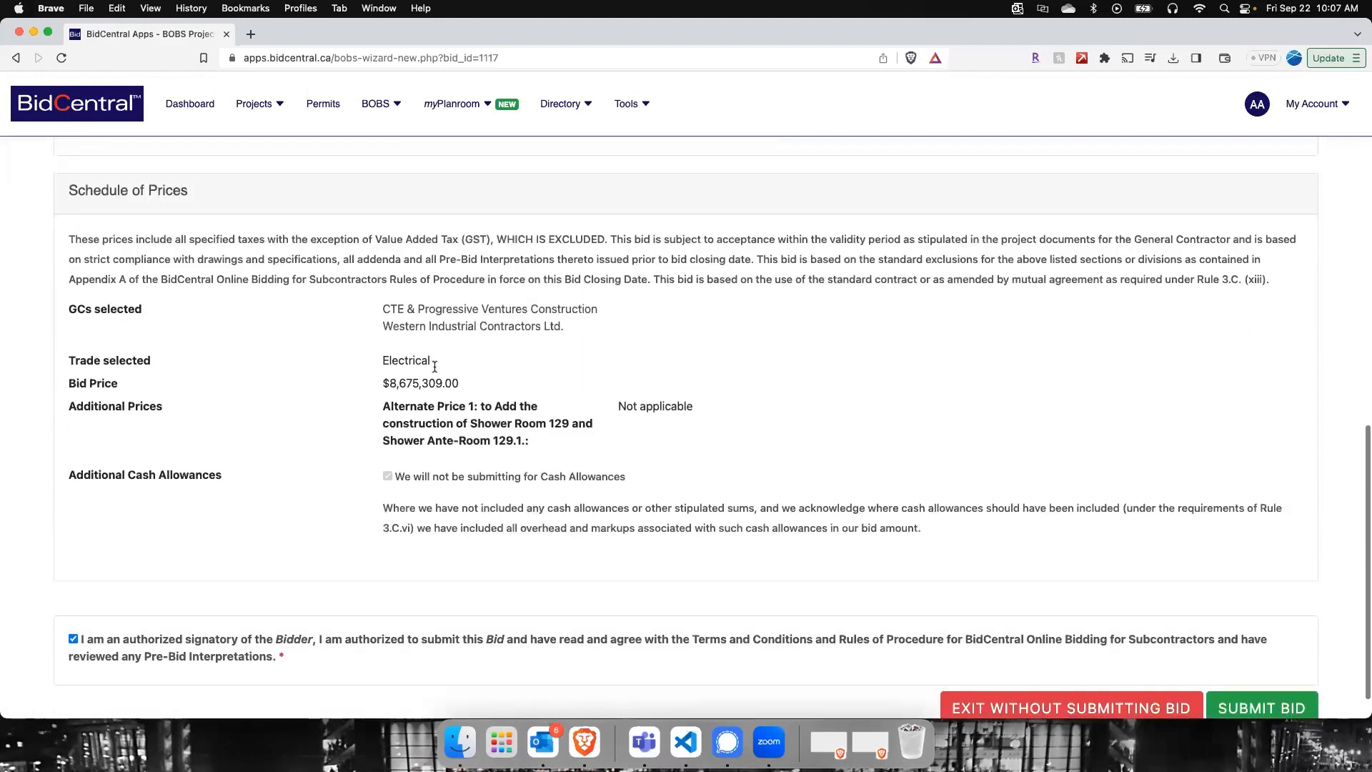
scroll(643, 507, down, 1)
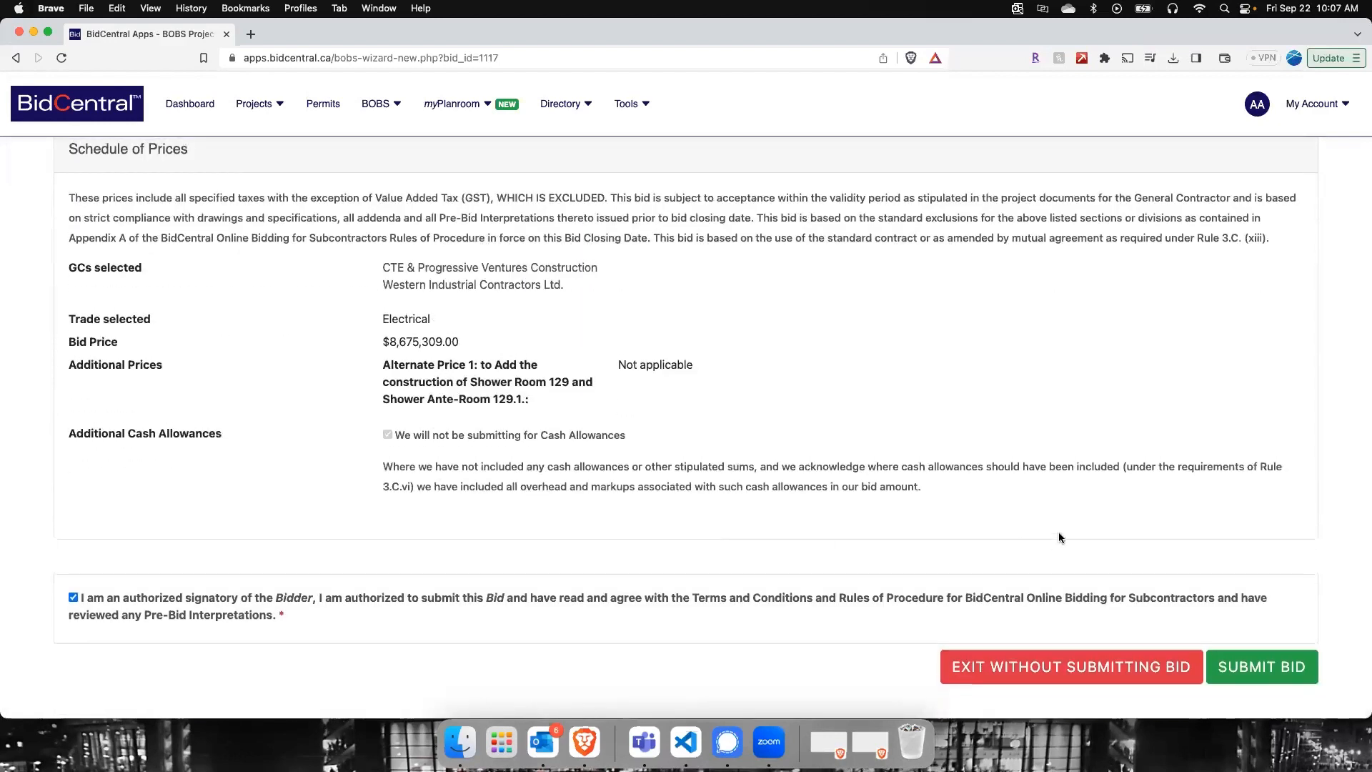
click(1258, 668)
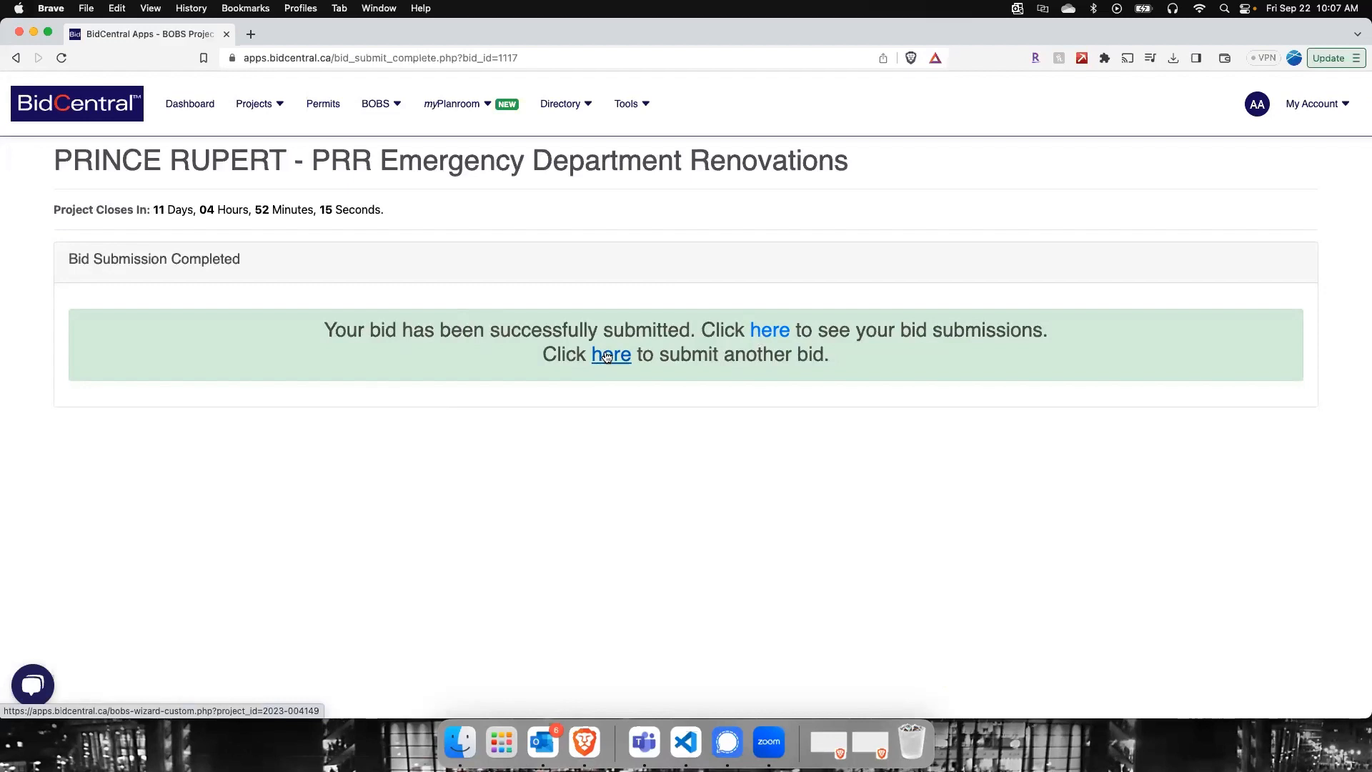
Step: View the list of own bid submissions and look at where BOBS offers access to it
click(776, 333)
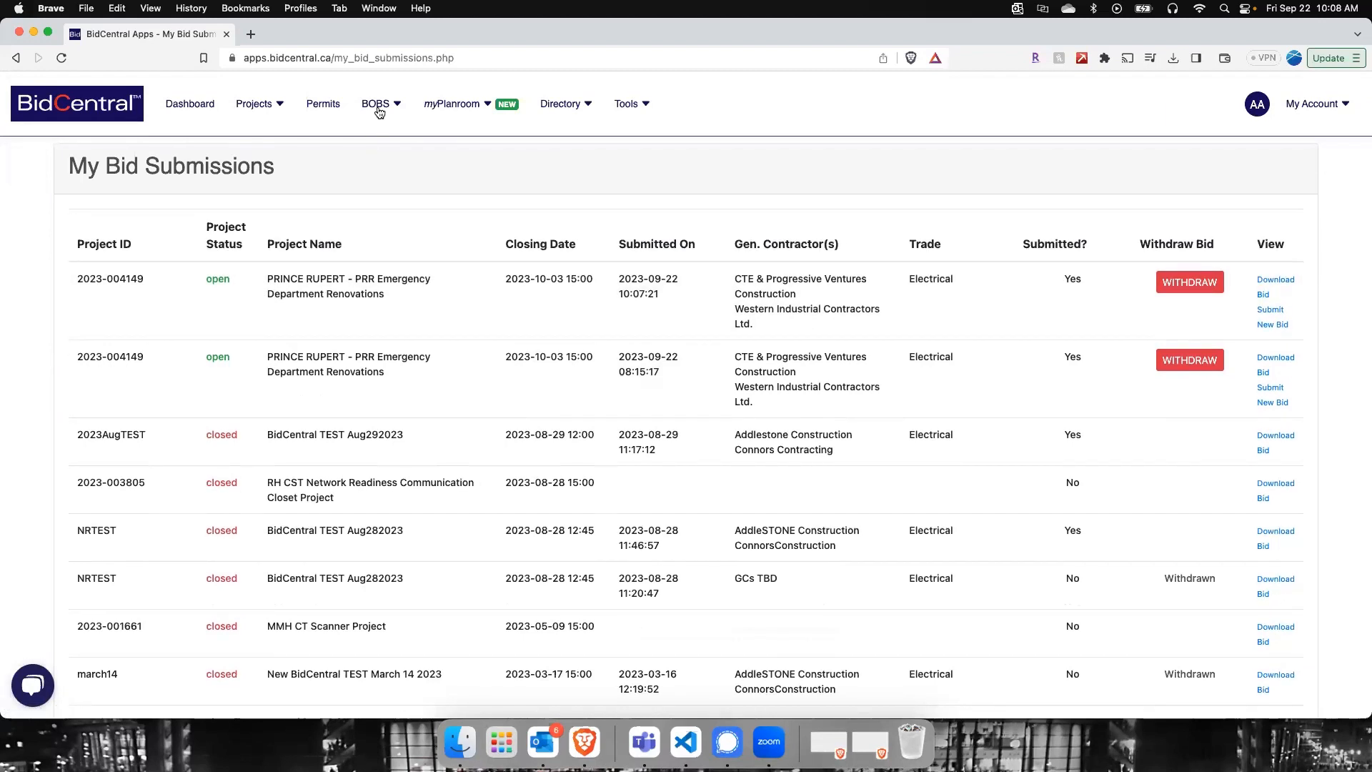
click(377, 105)
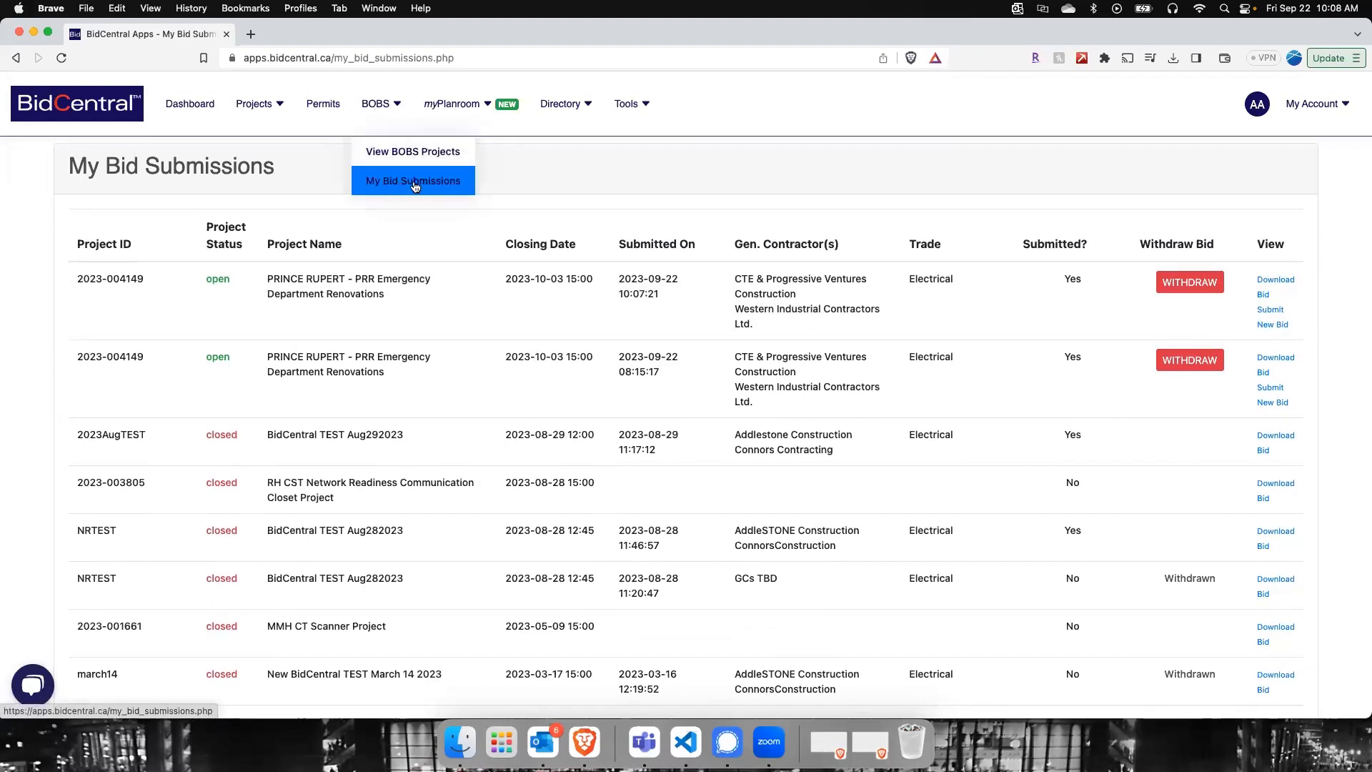
click(536, 179)
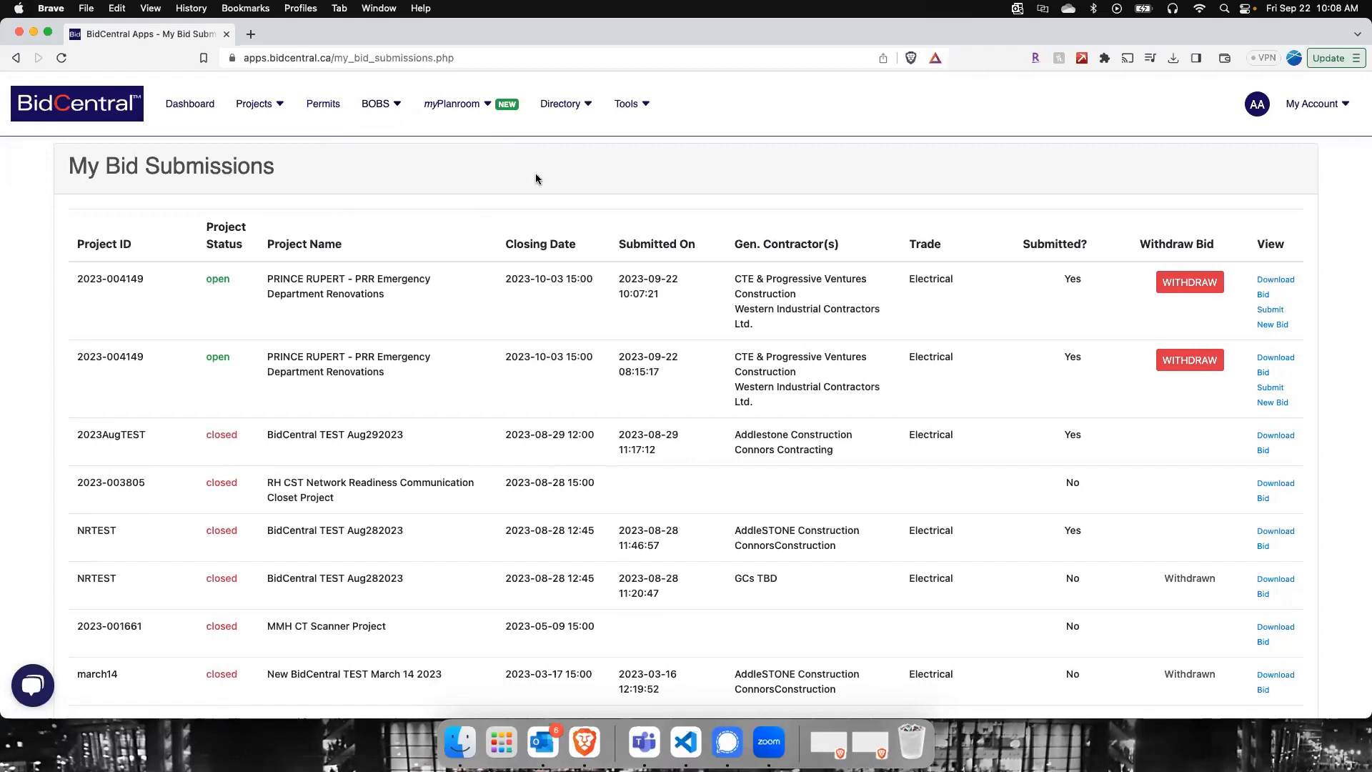